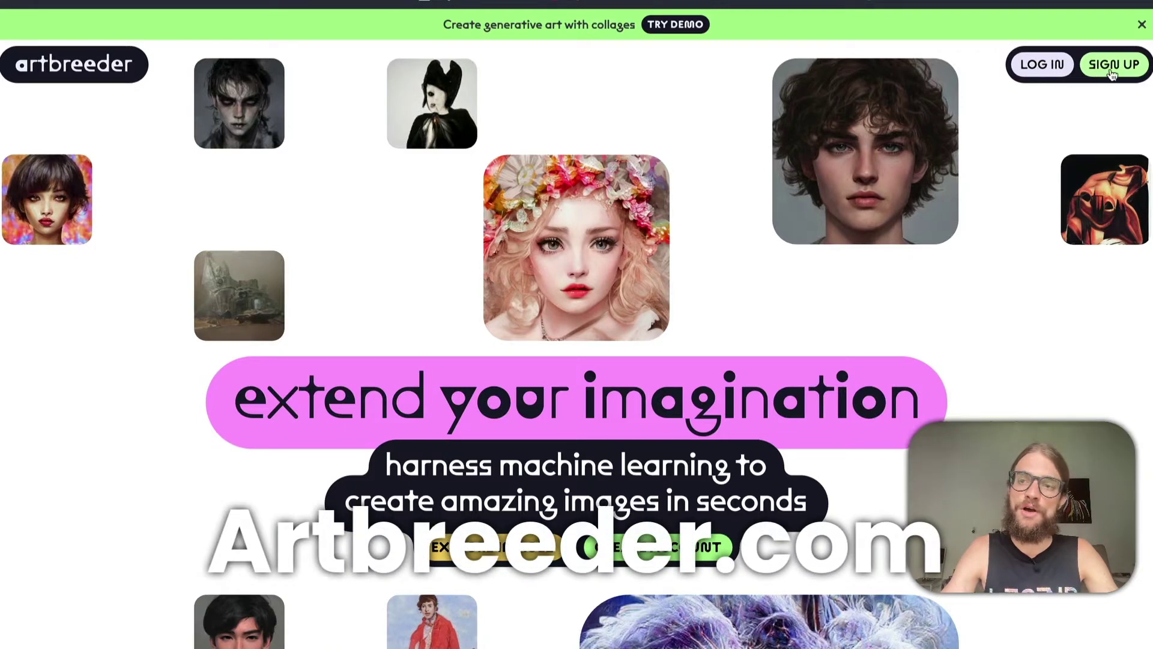
Step: Create an Artbreeder account via Google sign-up, landing on the trending community gallery
left_click(1111, 73)
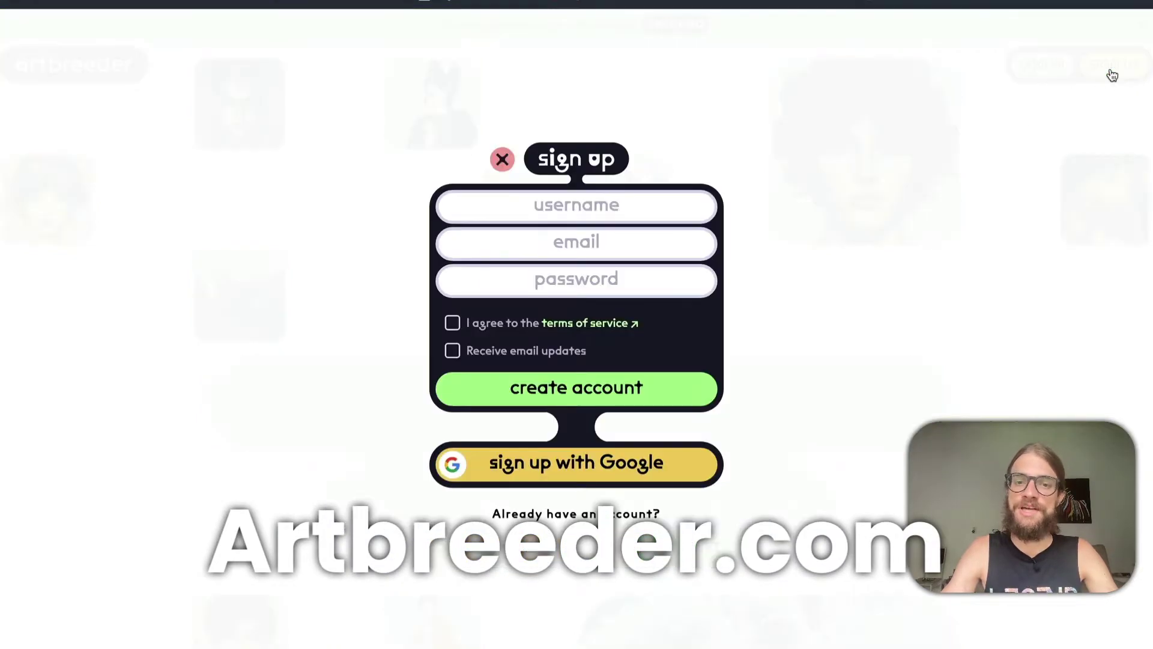
left_click(606, 468)
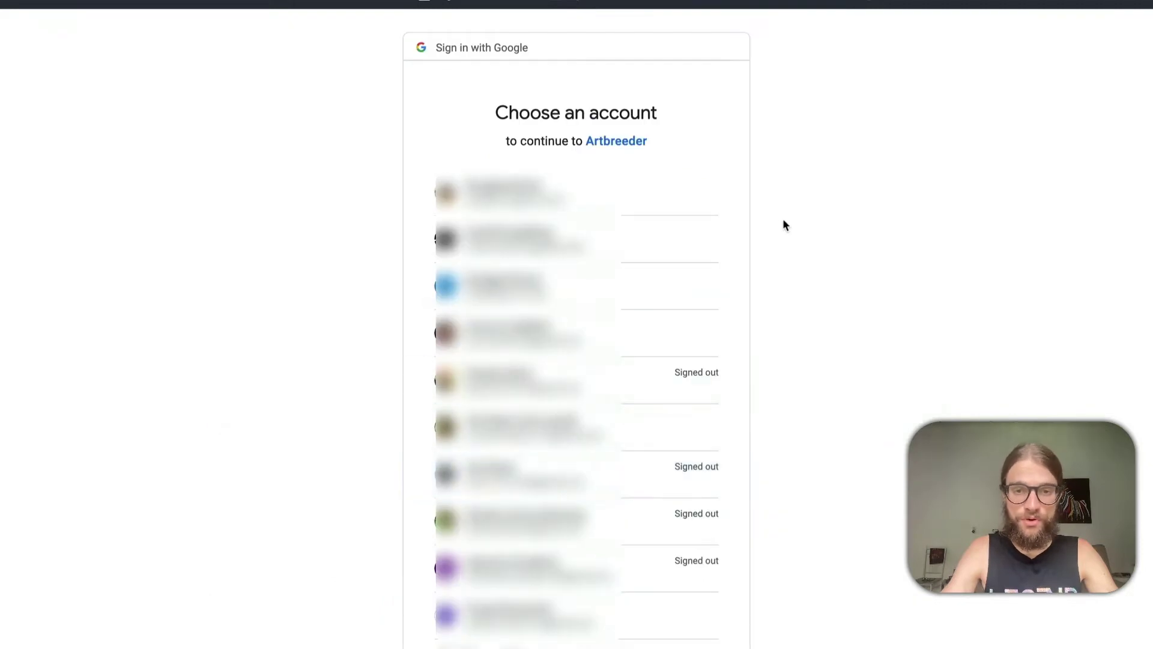
left_click(603, 292)
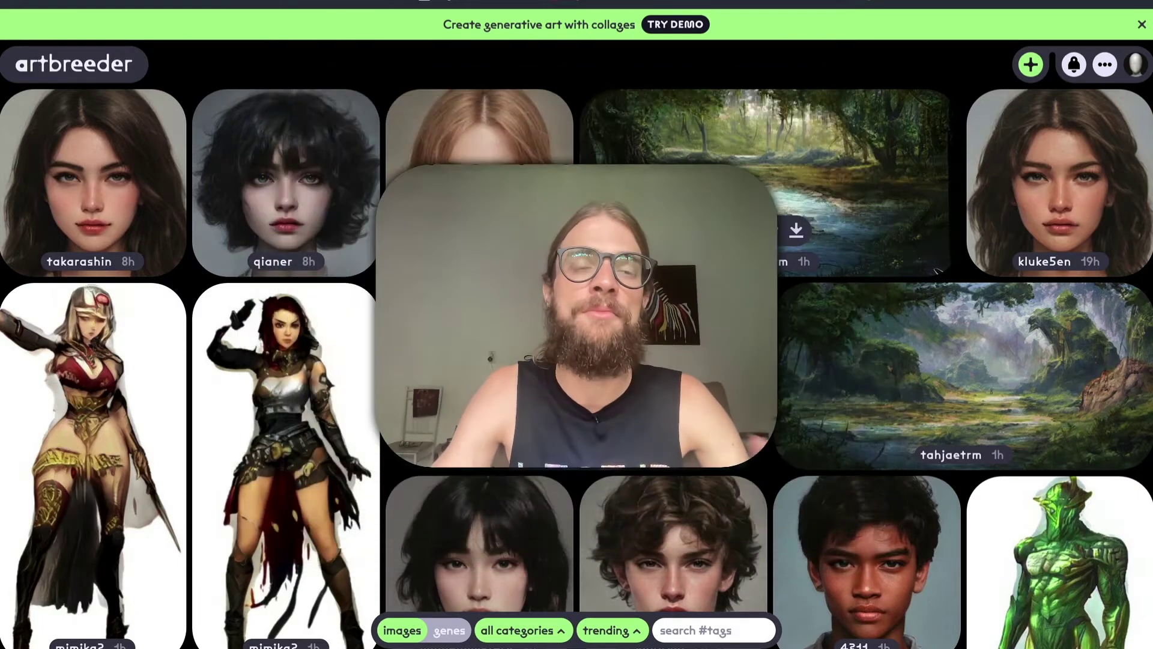
Step: Check the empty new profile, go back to the gallery, and bring up the Create options
left_click(1135, 66)
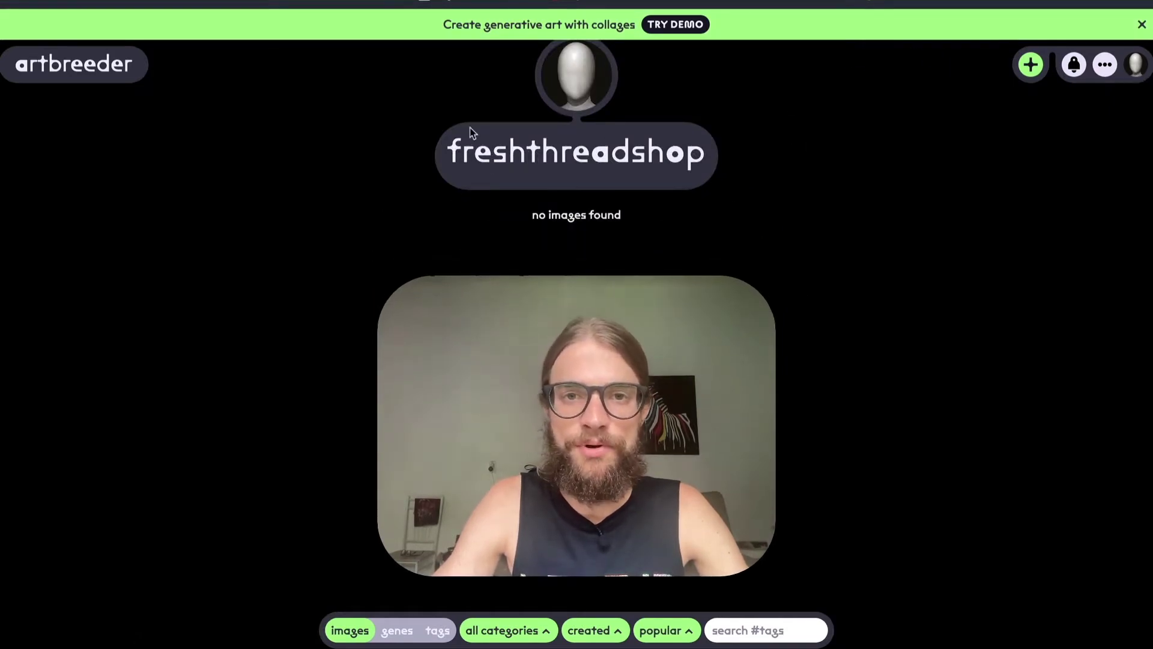
left_click(61, 82)
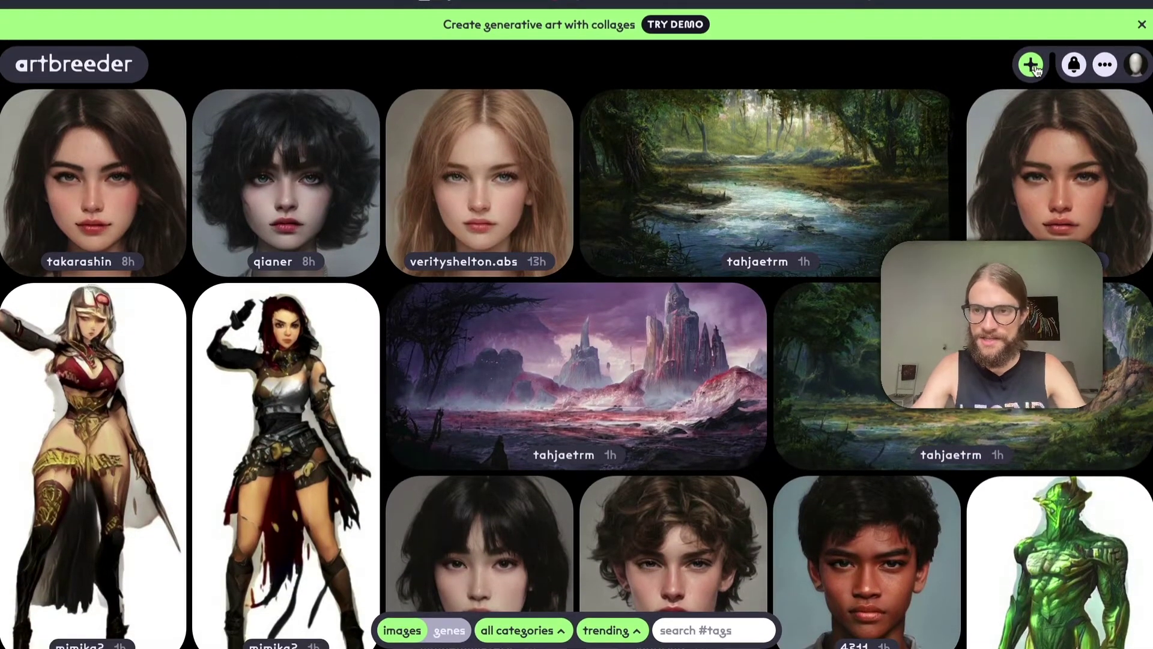
left_click(1030, 66)
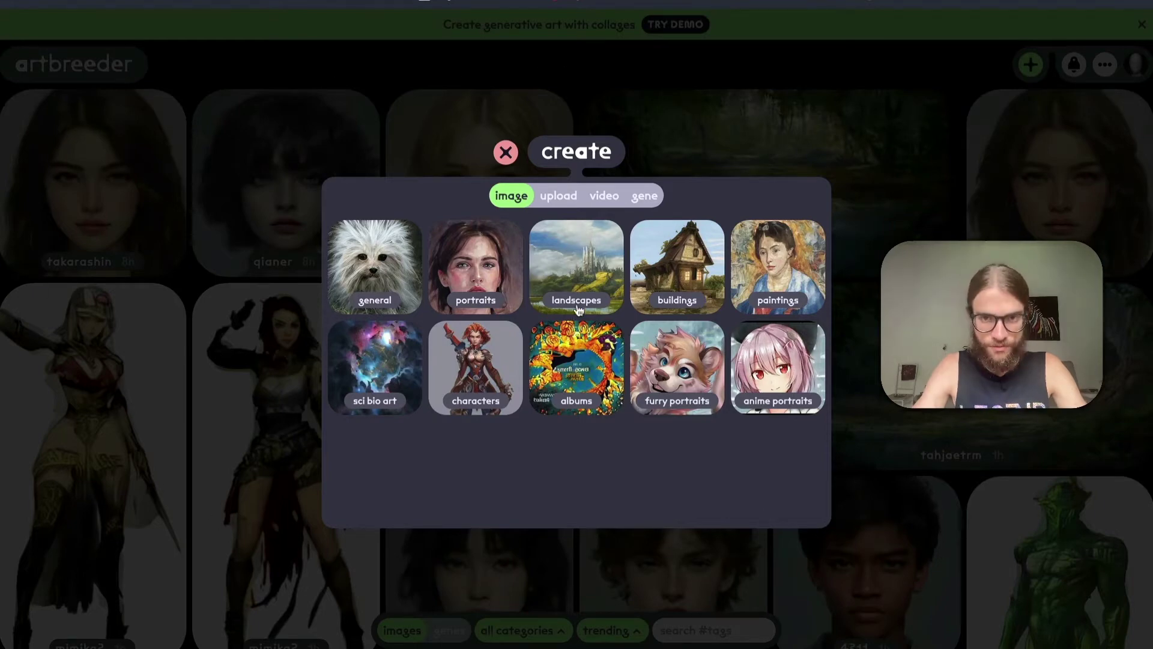
Step: Switch the Create dialog to video to bring up the random-image picker
left_click(604, 200)
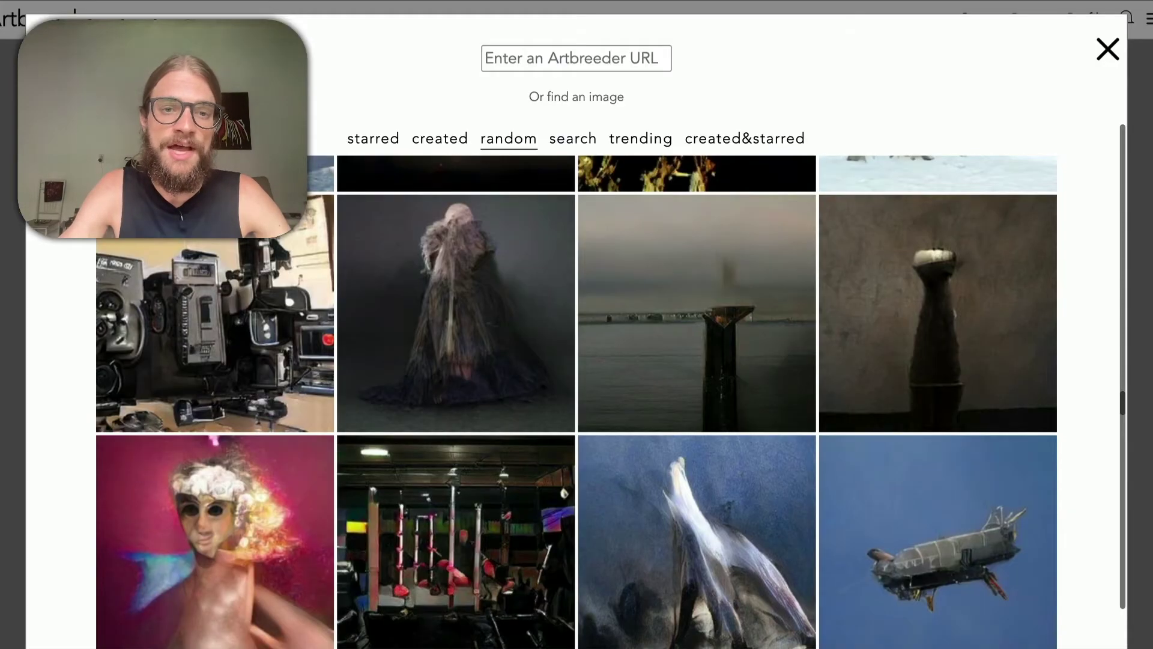
Step: Scroll through the random general and sci bio art image grids
scroll(512, 321, "up", 15)
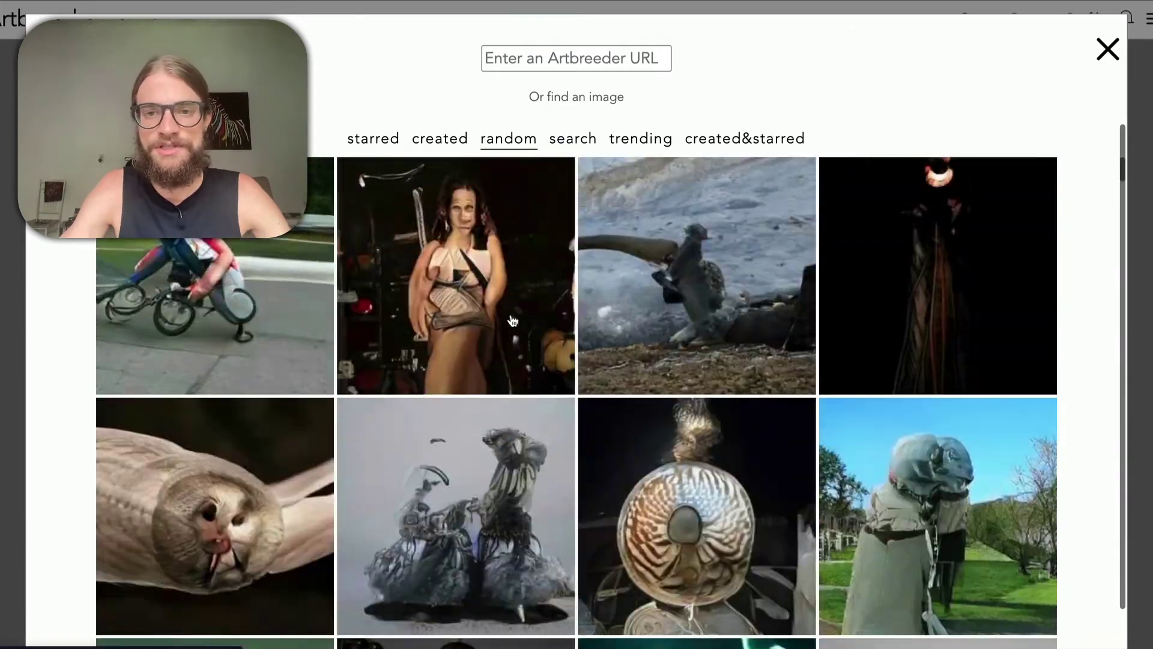
scroll(512, 321, "down", 10)
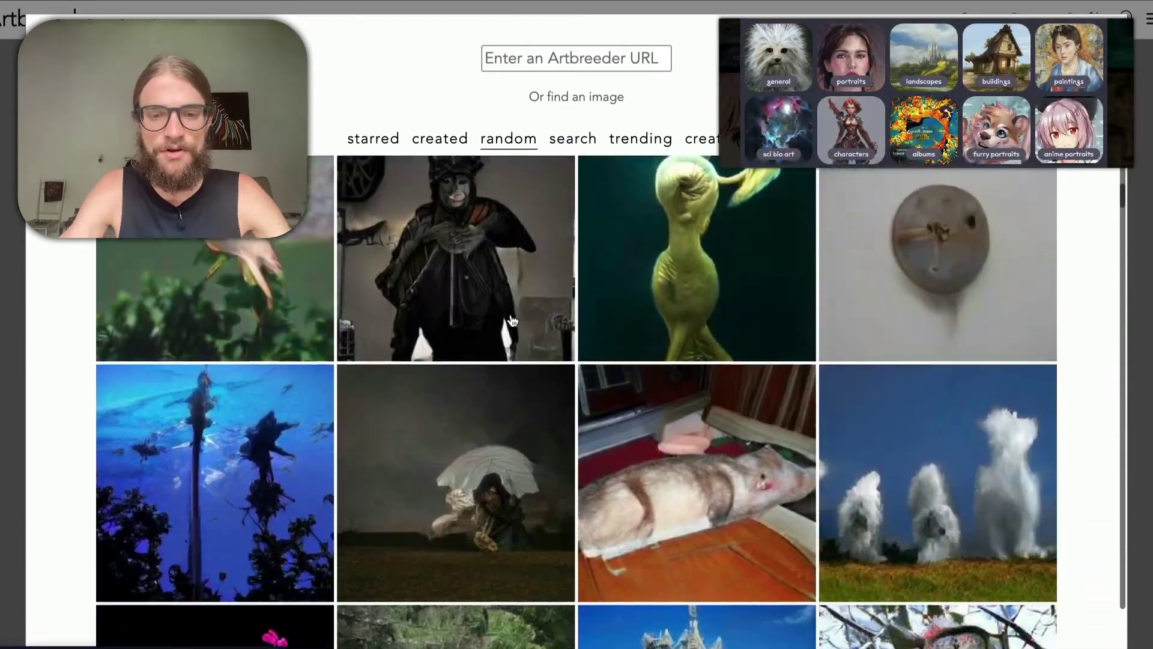
scroll(512, 321, "down", 6)
scroll(512, 320, "up", 4)
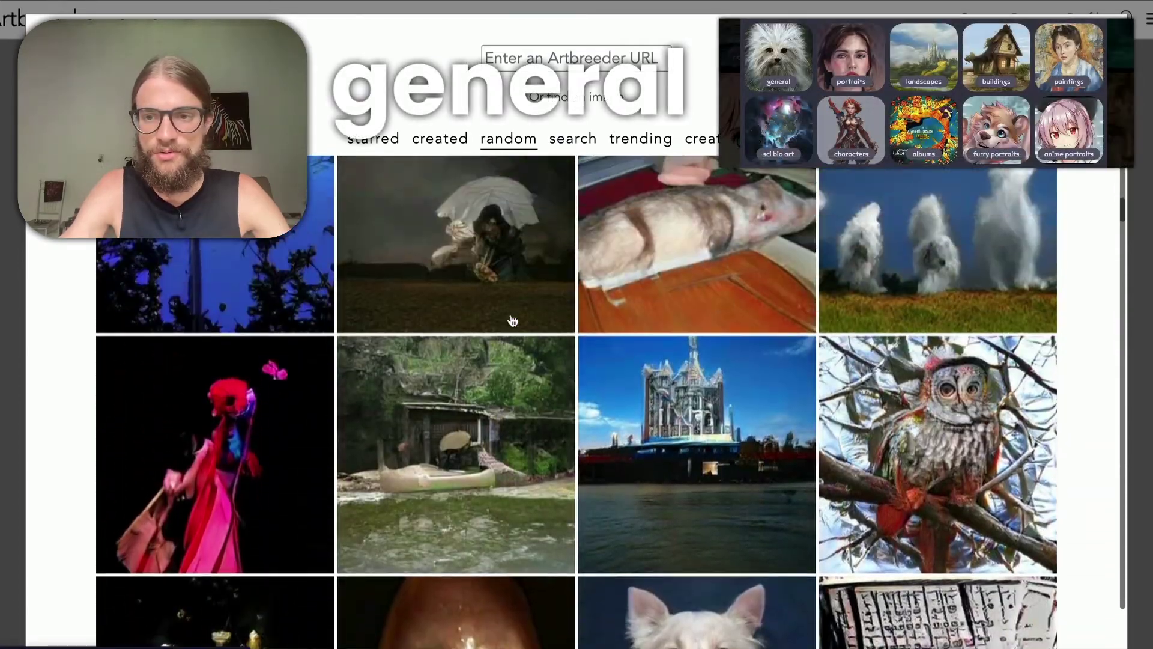
scroll(512, 321, "down", 1)
scroll(512, 321, "down", 6)
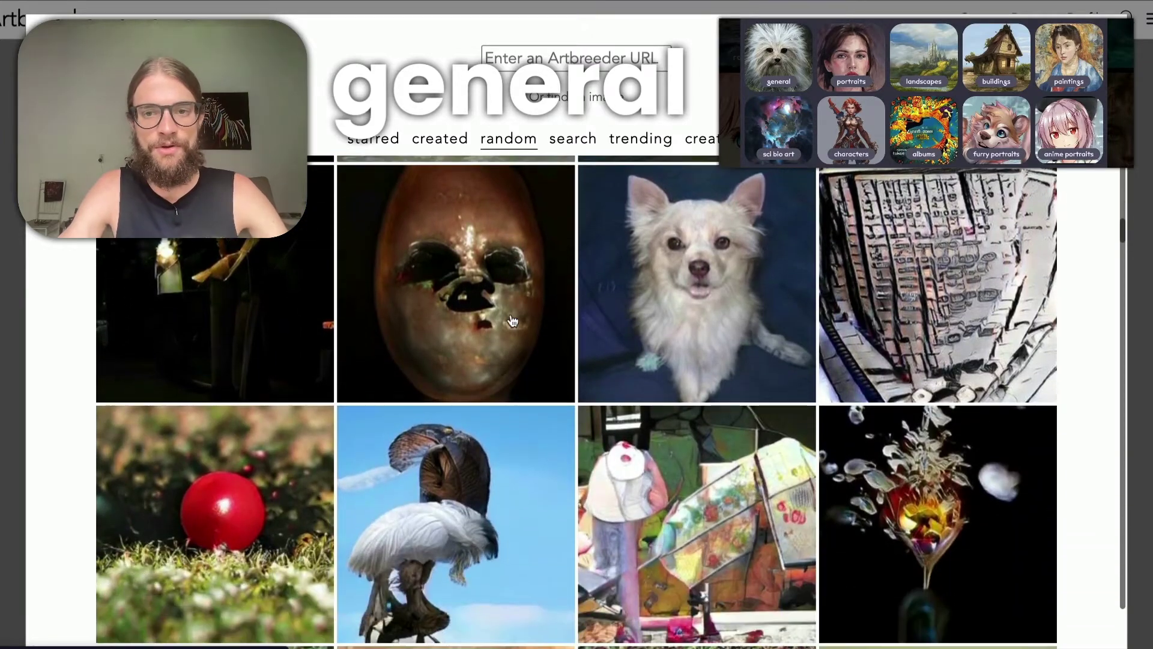
scroll(512, 321, "up", 3)
scroll(512, 321, "up", 3)
scroll(943, 371, "down", 10)
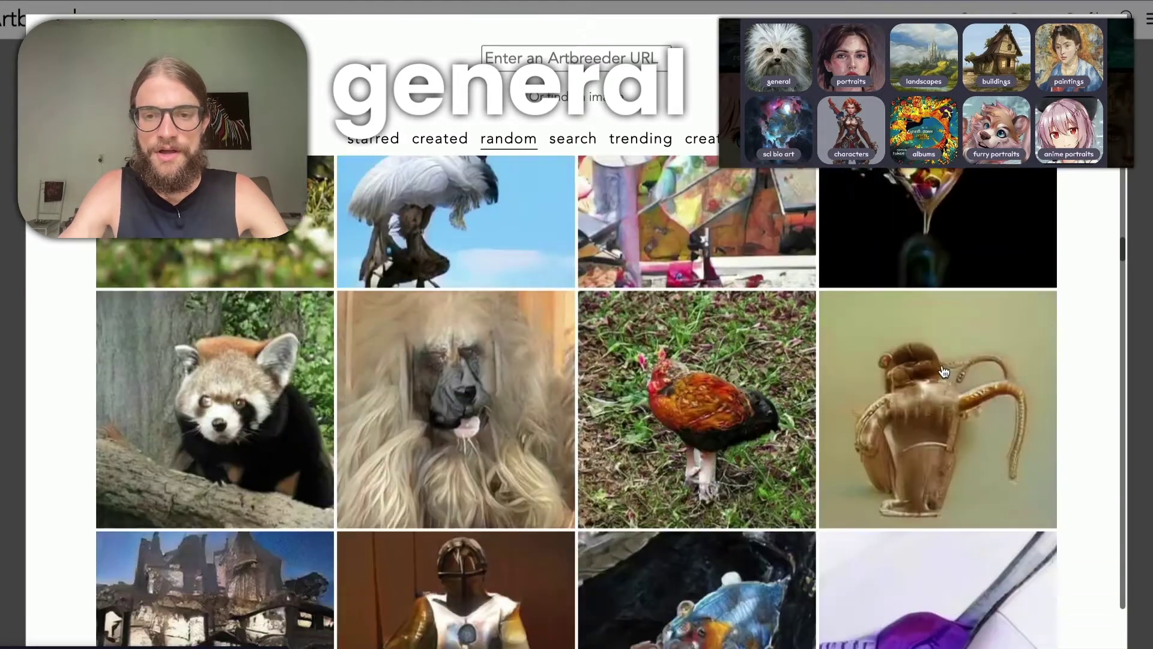
scroll(943, 371, "down", 10)
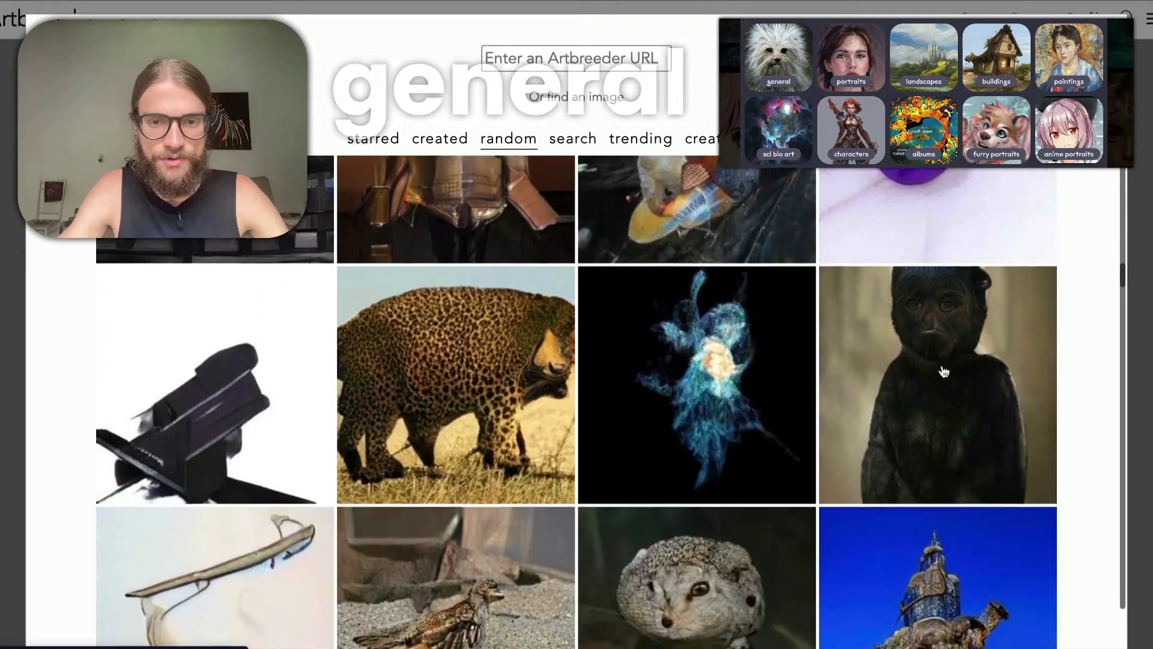
scroll(943, 371, "down", 12)
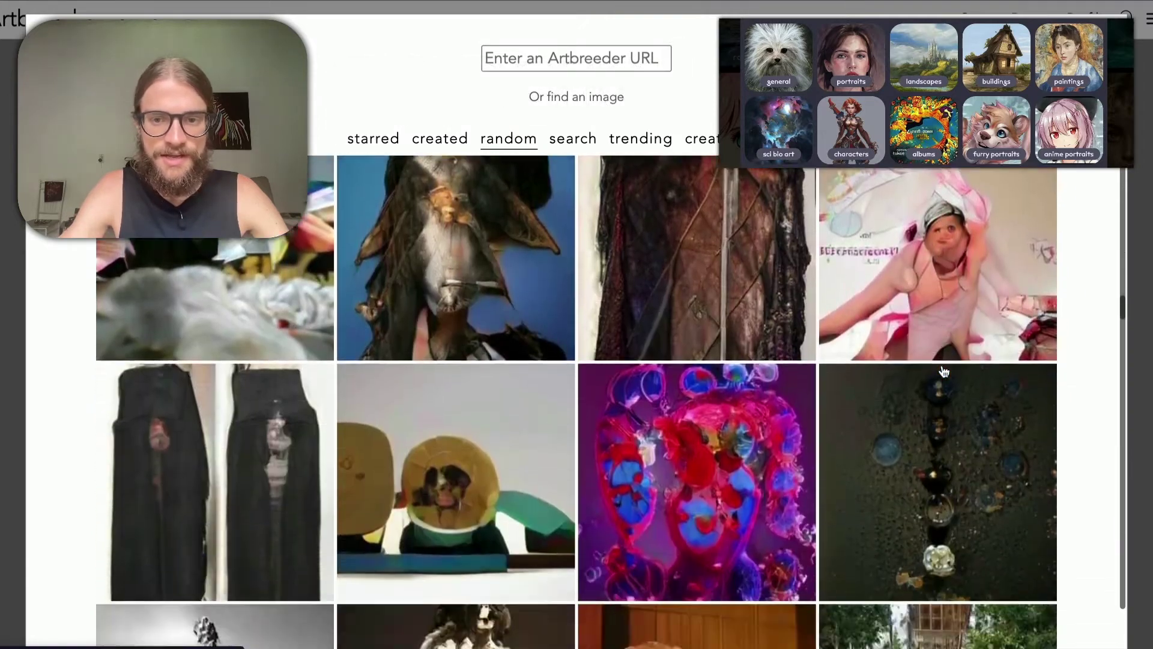
scroll(943, 372, "down", 10)
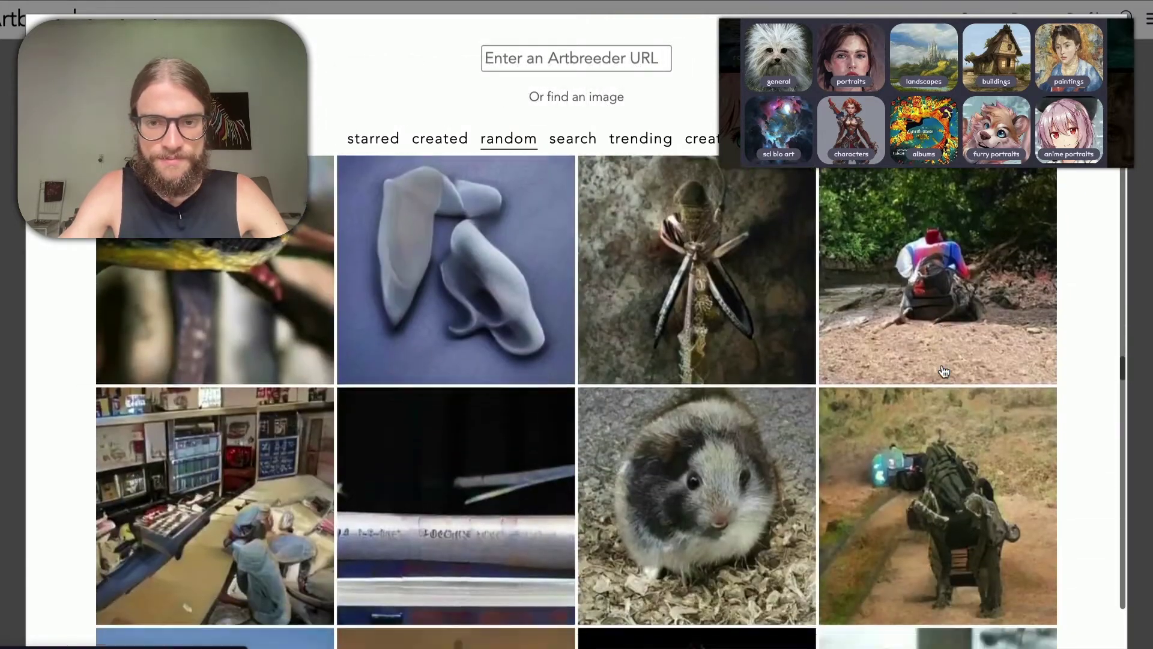
scroll(943, 371, "down", 2)
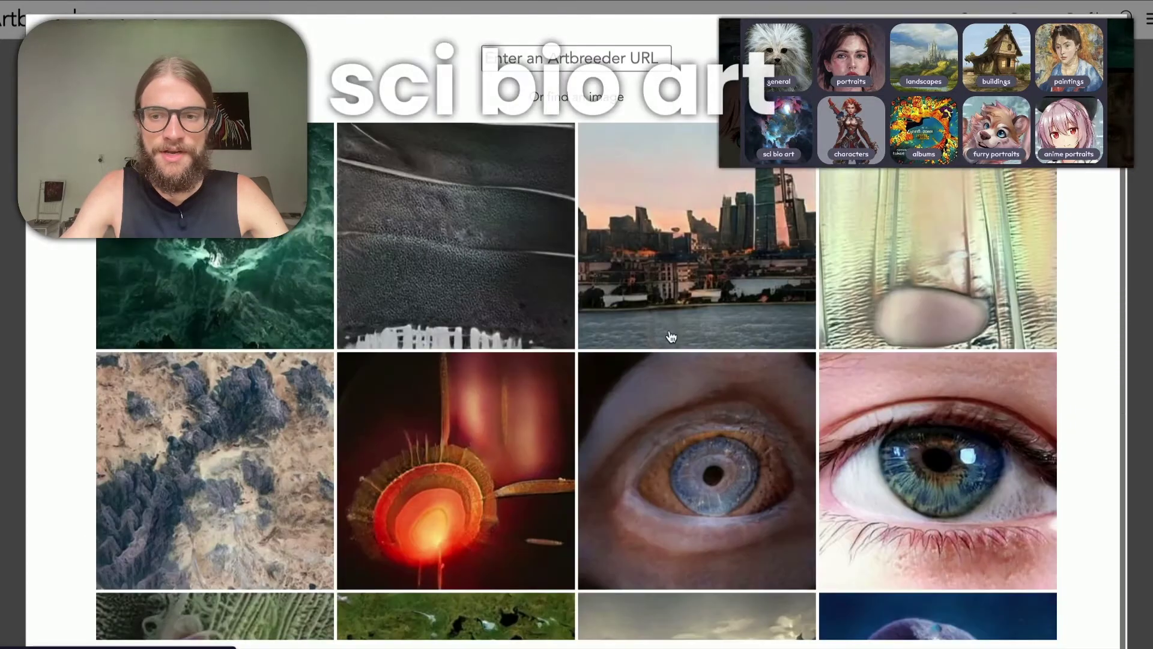
scroll(671, 337, "down", 6)
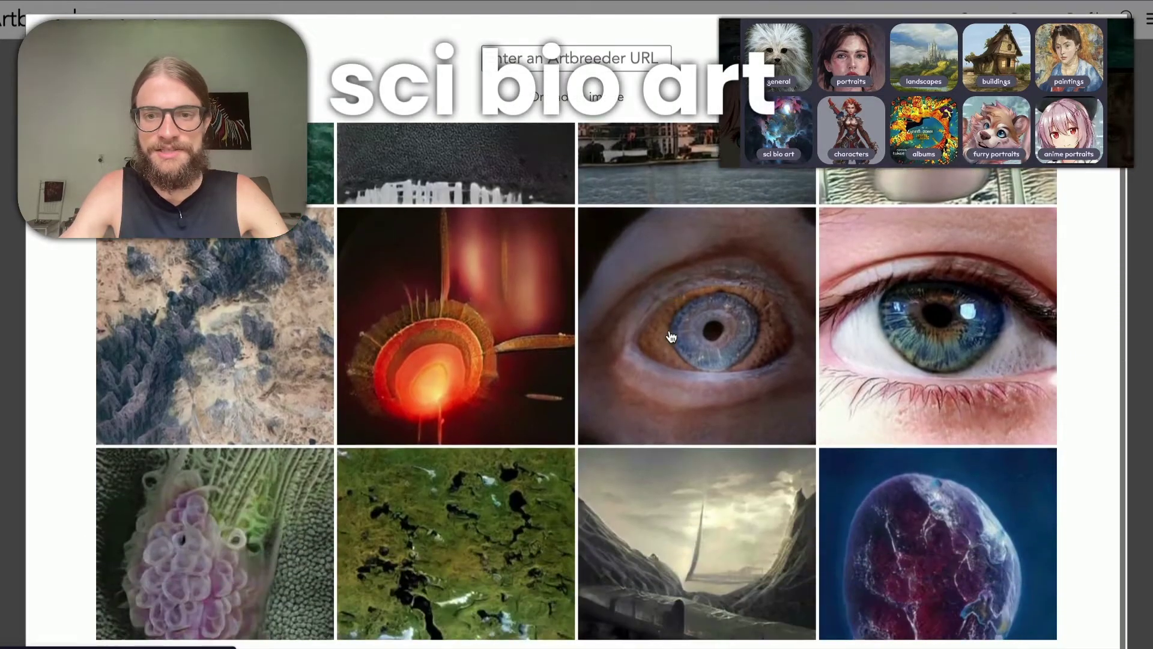
scroll(671, 336, "down", 15)
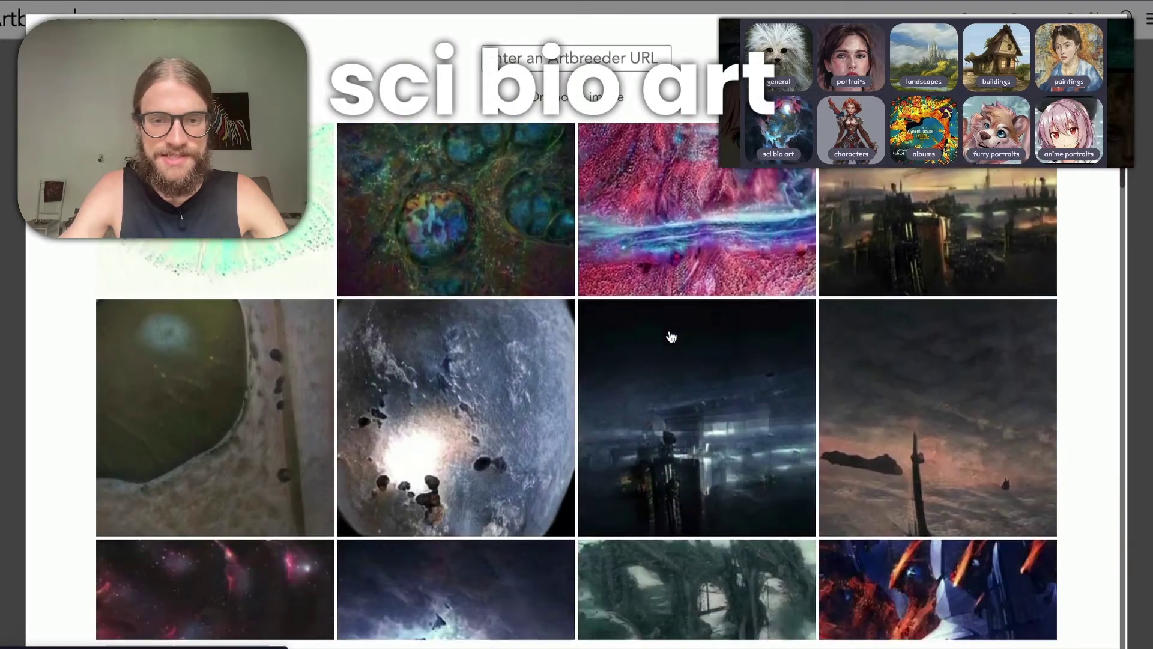
scroll(671, 336, "down", 8)
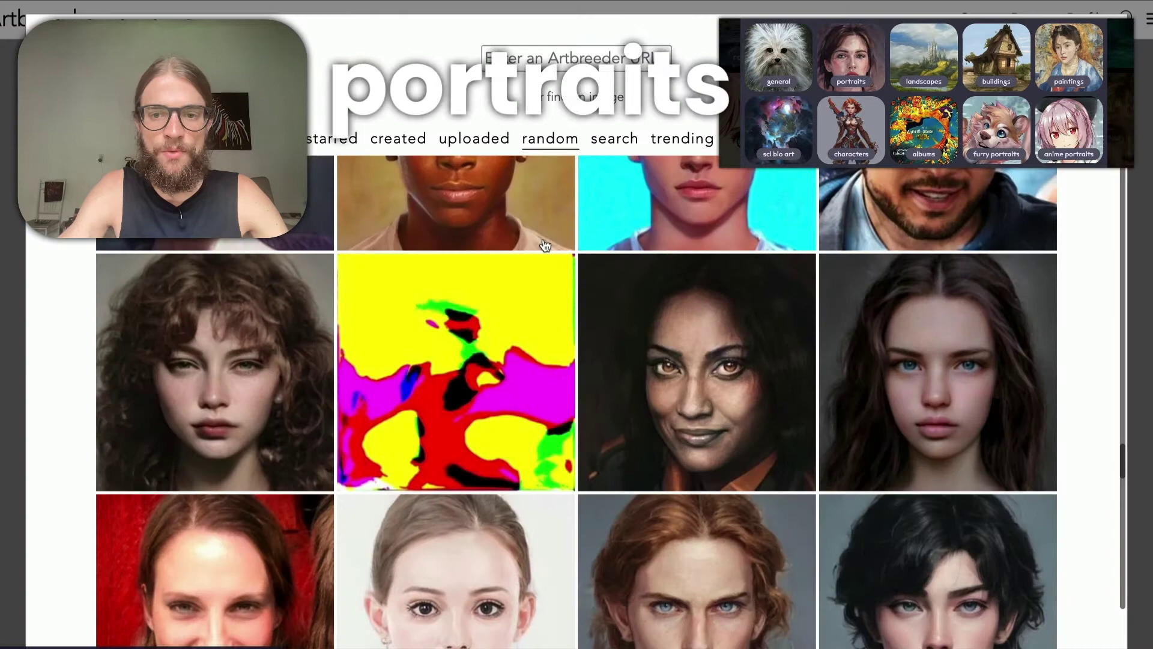
Step: Scroll the characters image grid all the way down until the list ends
scroll(544, 245, "down", 8)
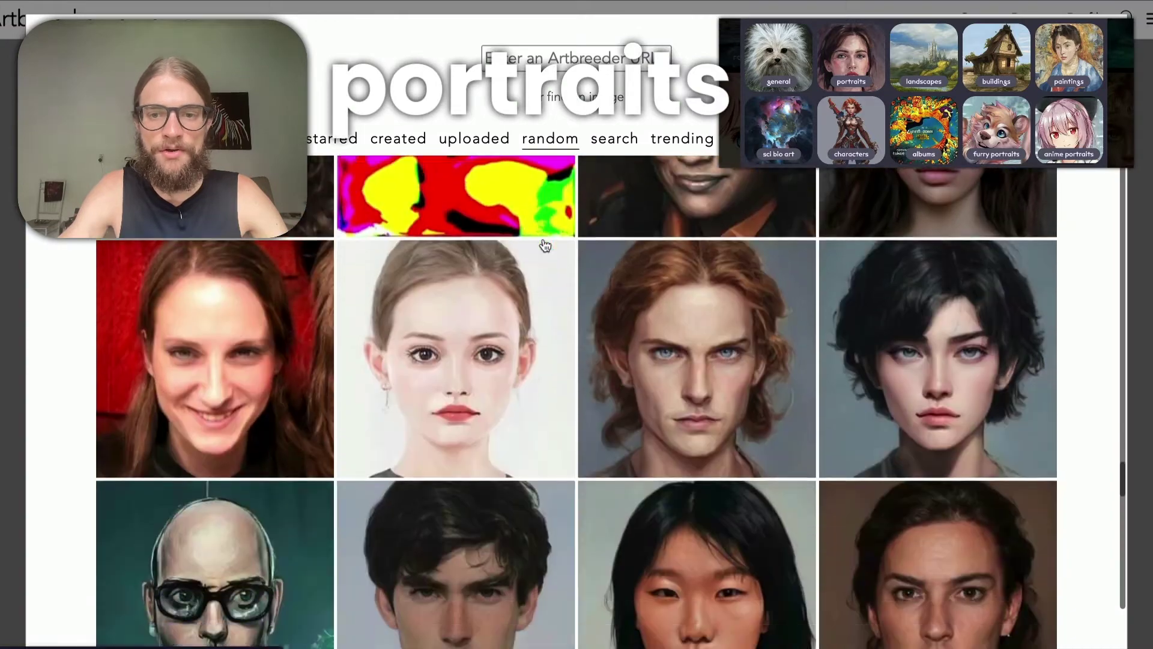
scroll(543, 245, "down", 15)
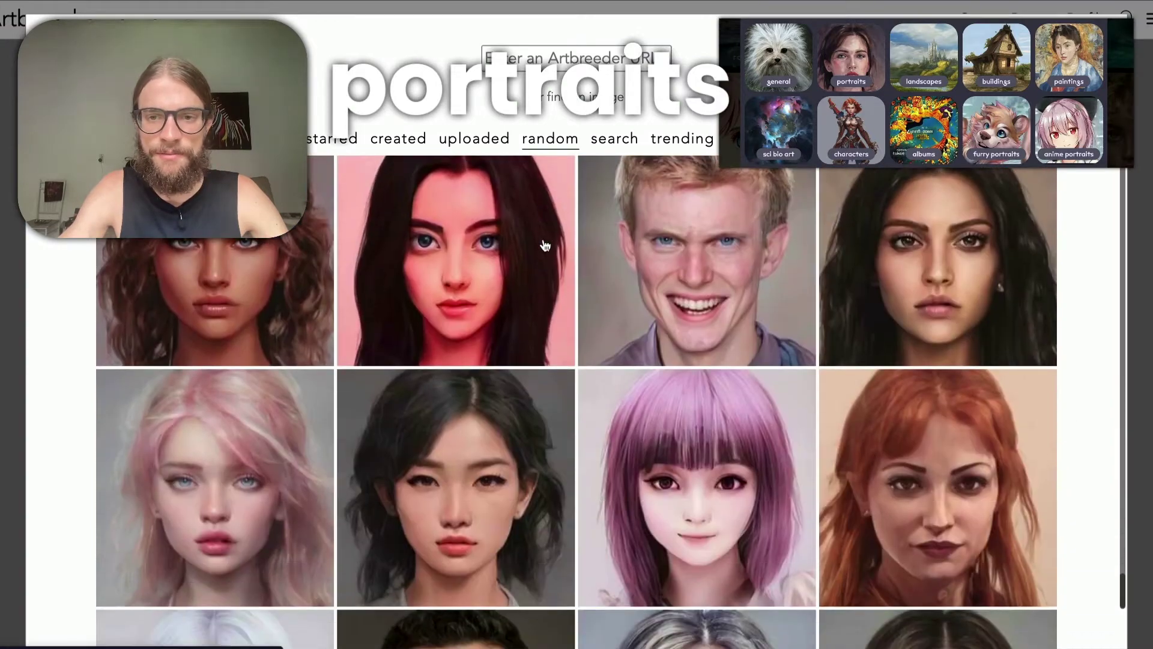
scroll(544, 245, "down", 5)
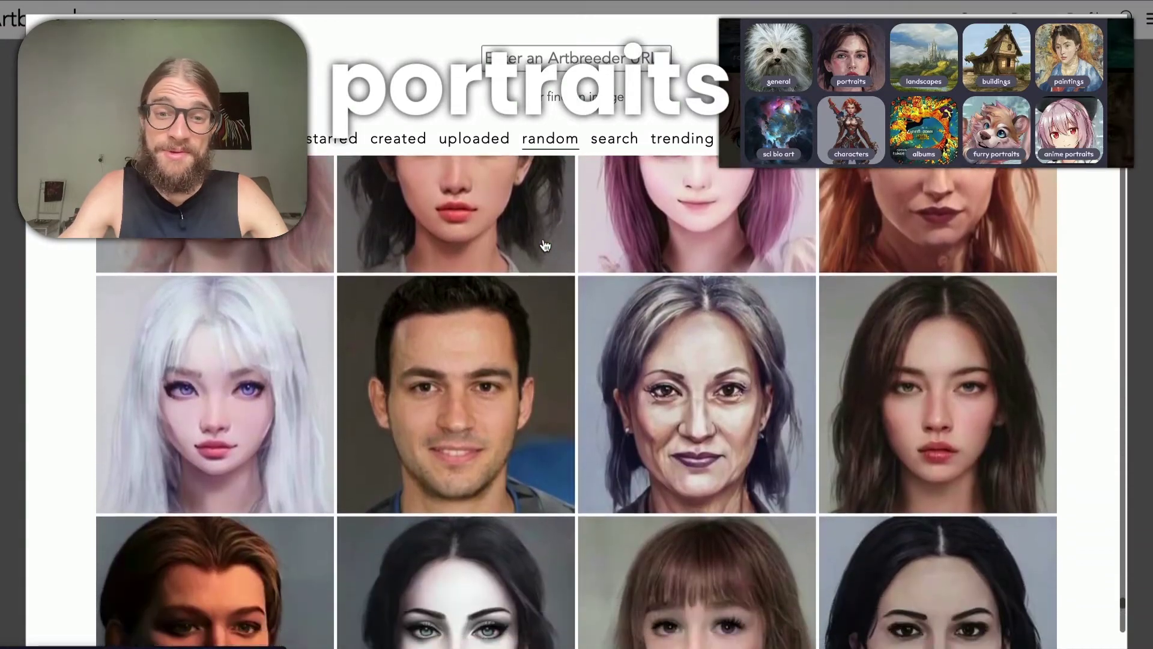
scroll(543, 245, "down", 5)
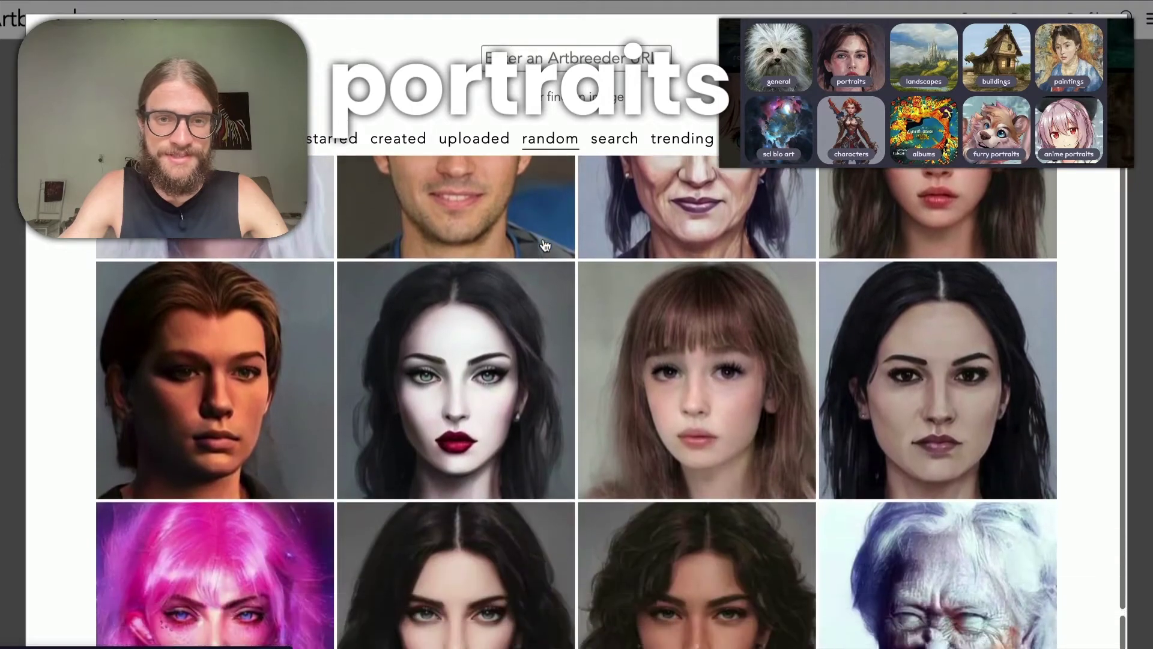
scroll(543, 245, "down", 8)
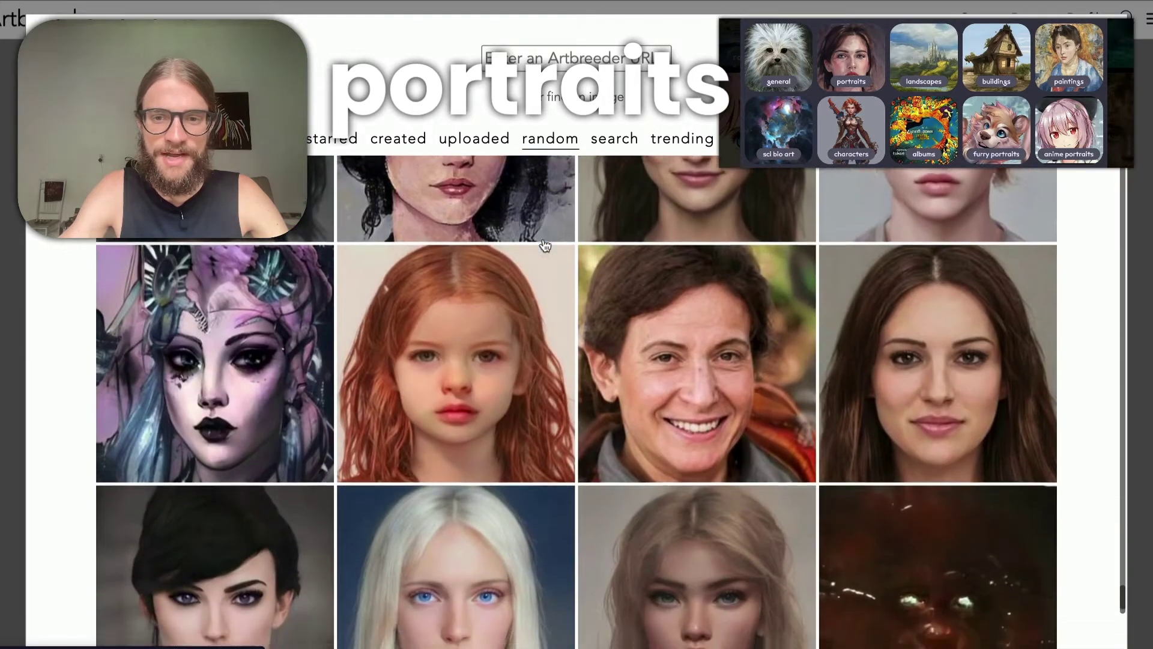
scroll(543, 245, "down", 8)
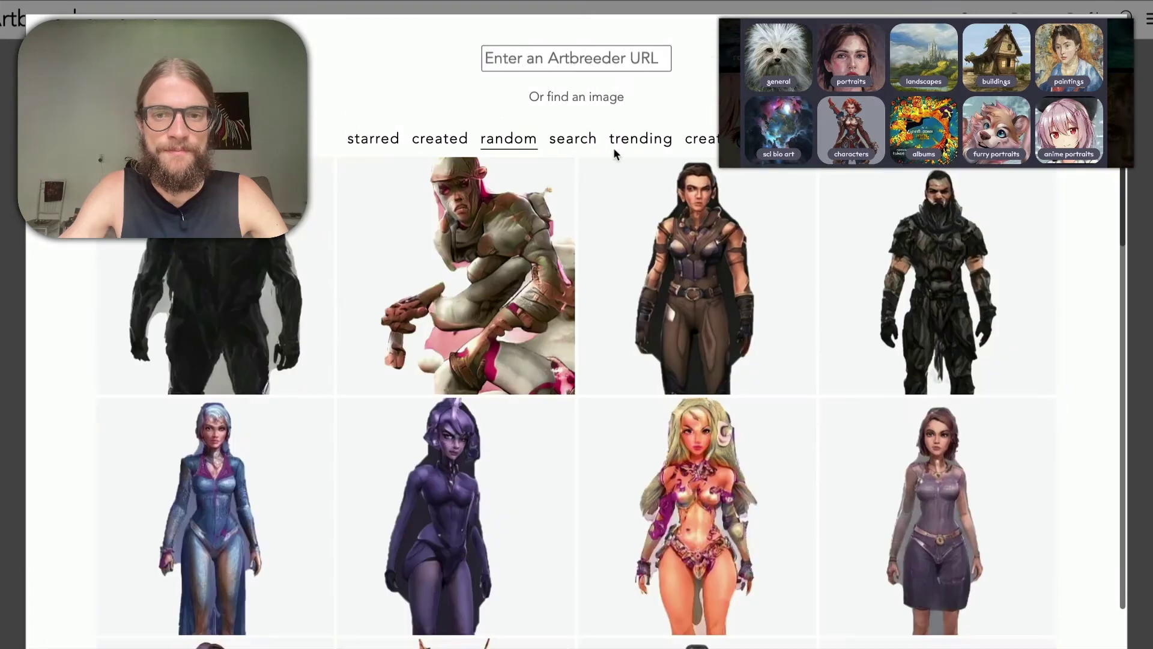
scroll(615, 155, "down", 2)
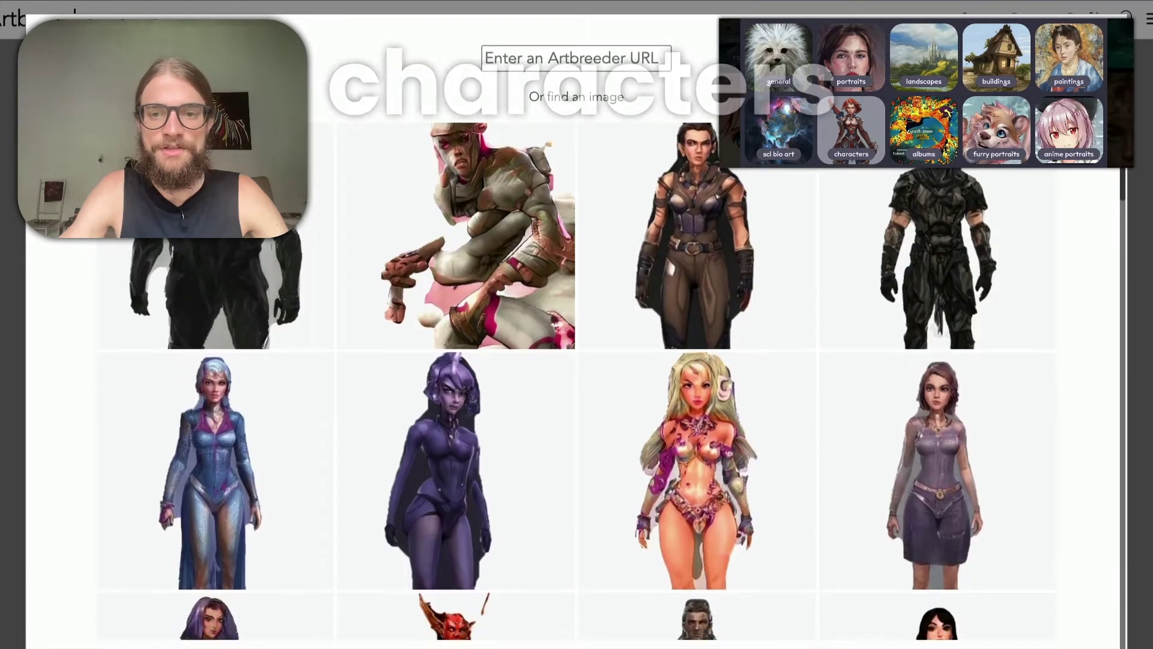
scroll(616, 155, "down", 15)
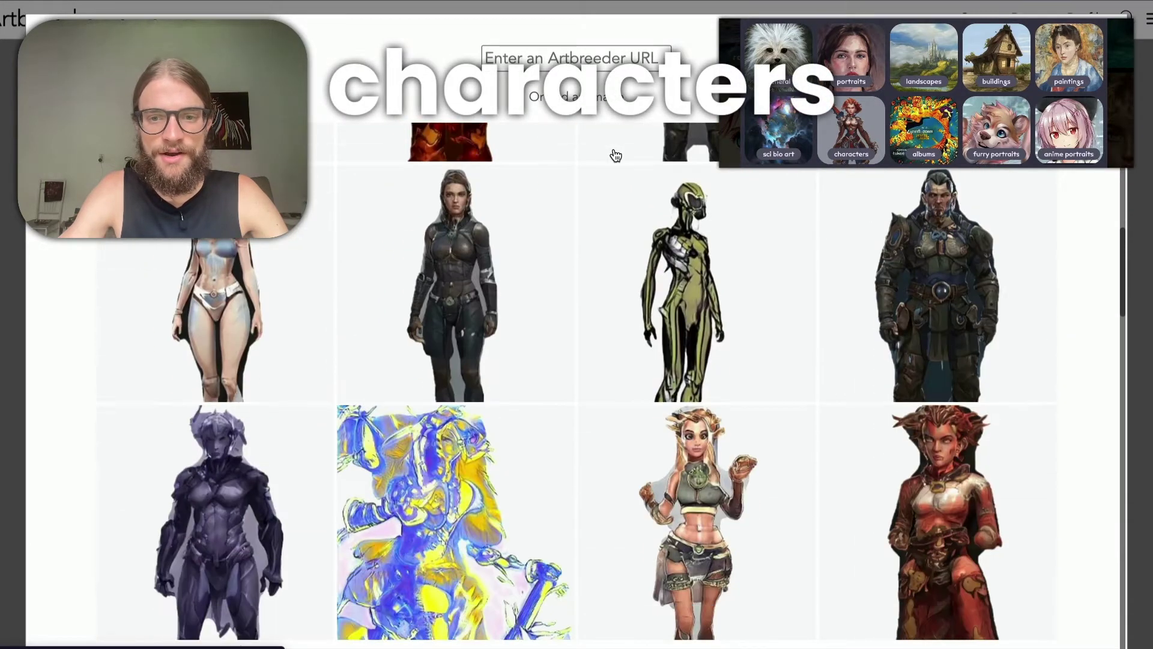
scroll(616, 155, "down", 8)
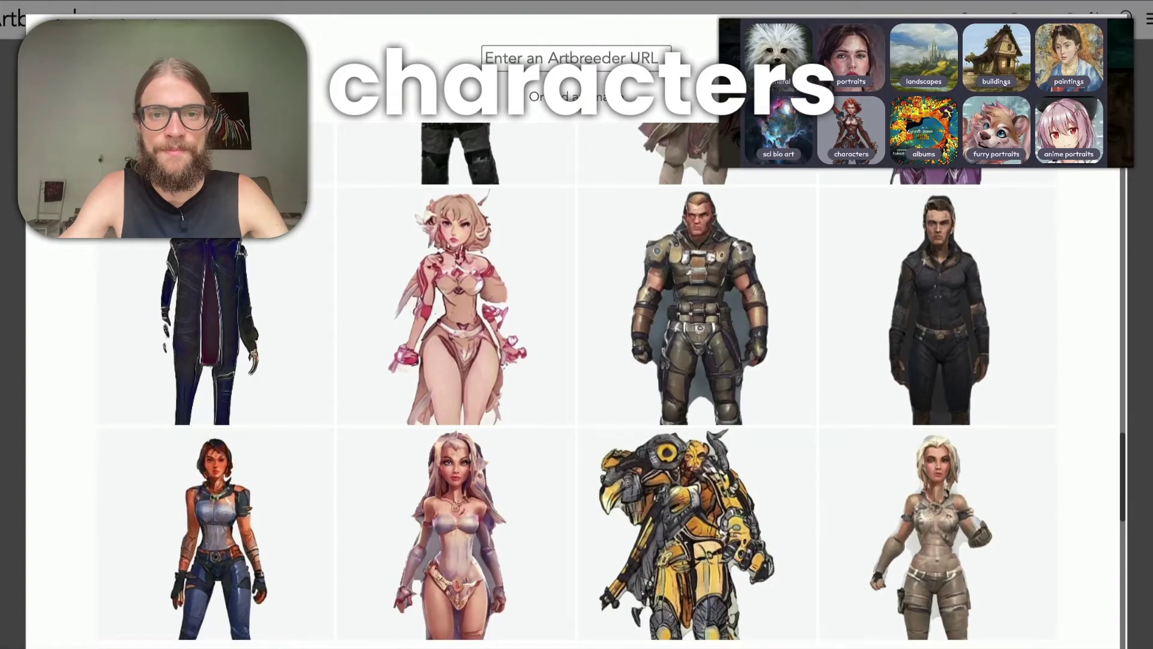
scroll(591, 185, "down", 10)
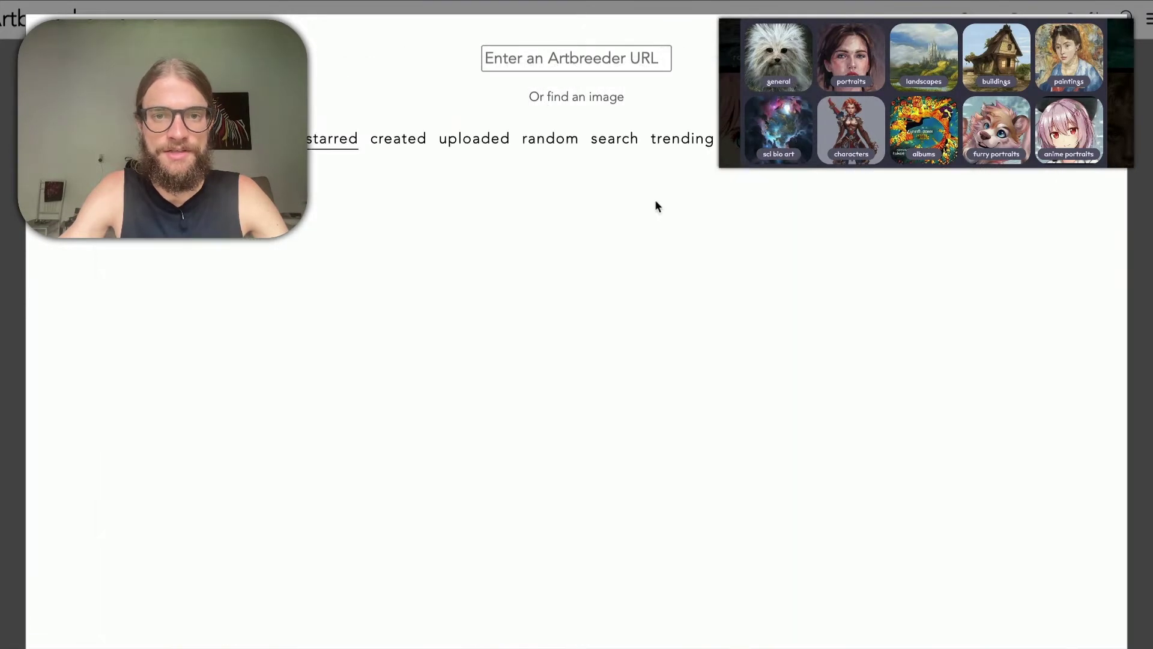
Step: Switch from starred back to random images and scroll through the Paintings gallery
left_click(543, 140)
scroll(625, 248, "down", 15)
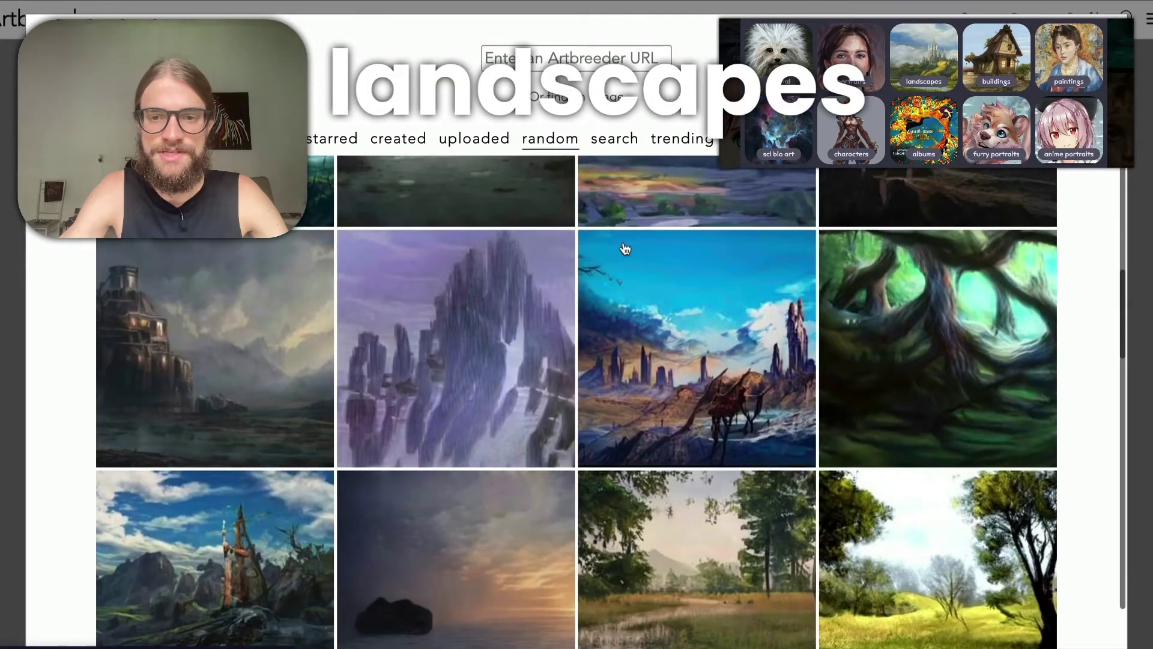
scroll(624, 248, "down", 15)
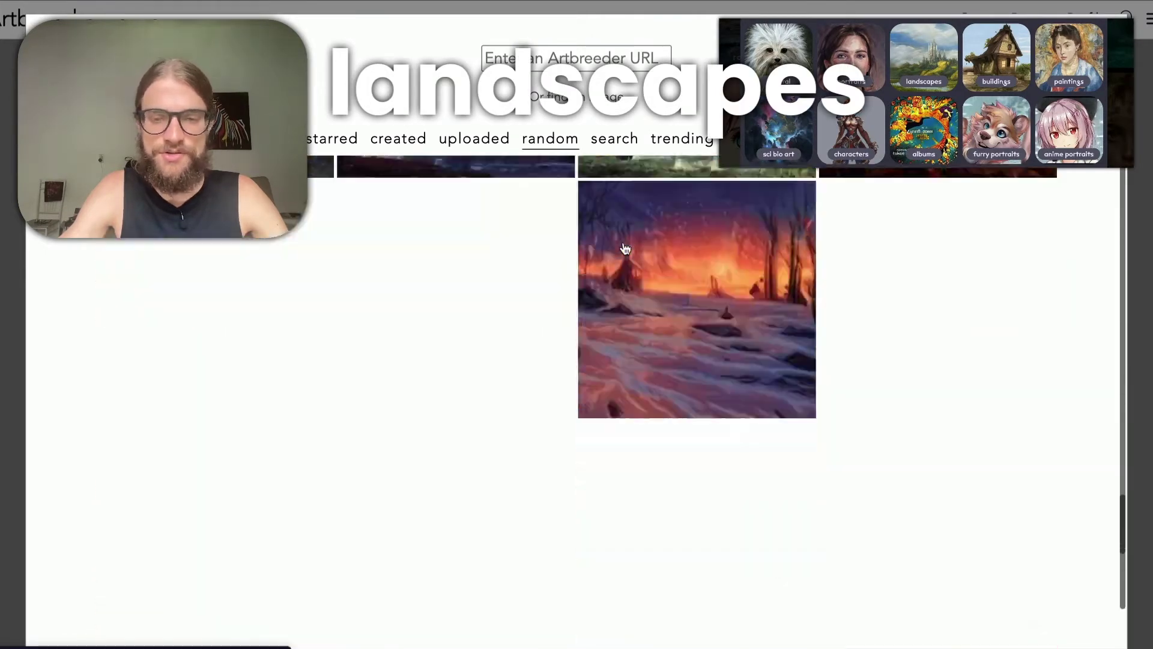
scroll(625, 248, "down", 5)
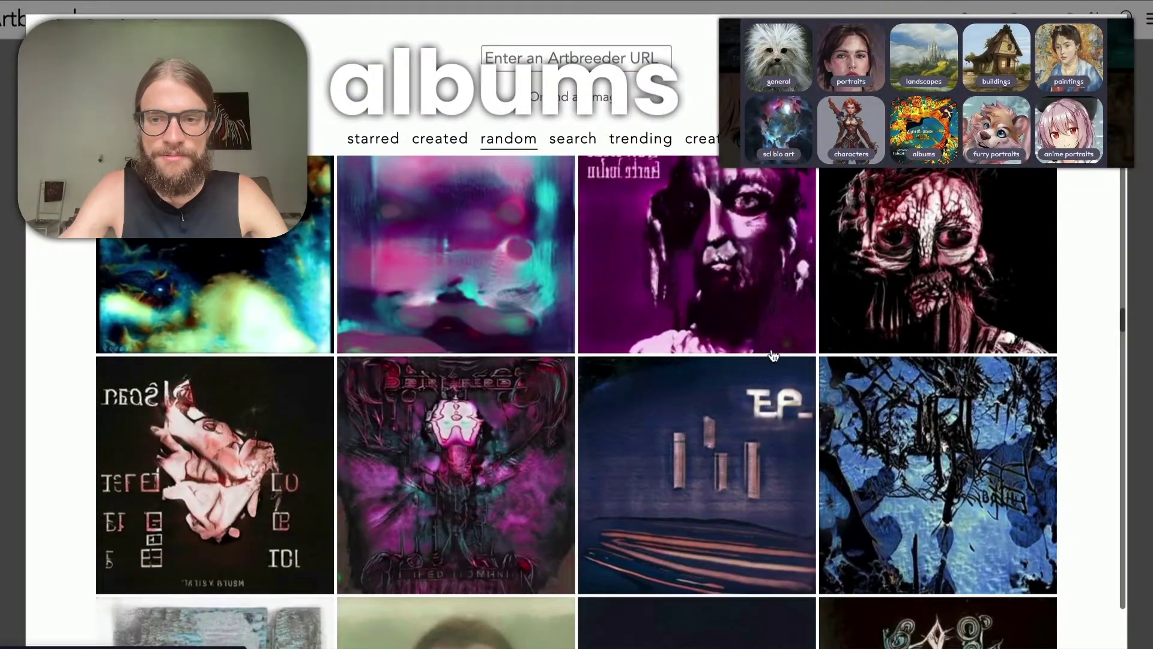
scroll(773, 356, "down", 5)
scroll(774, 356, "down", 10)
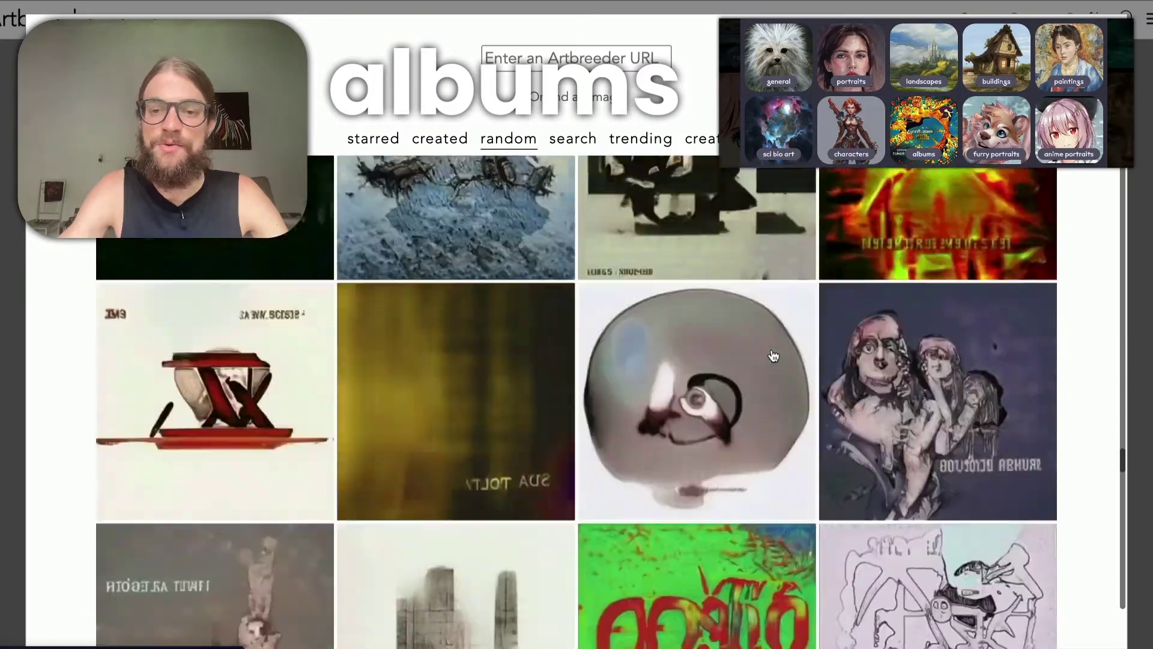
scroll(773, 356, "down", 10)
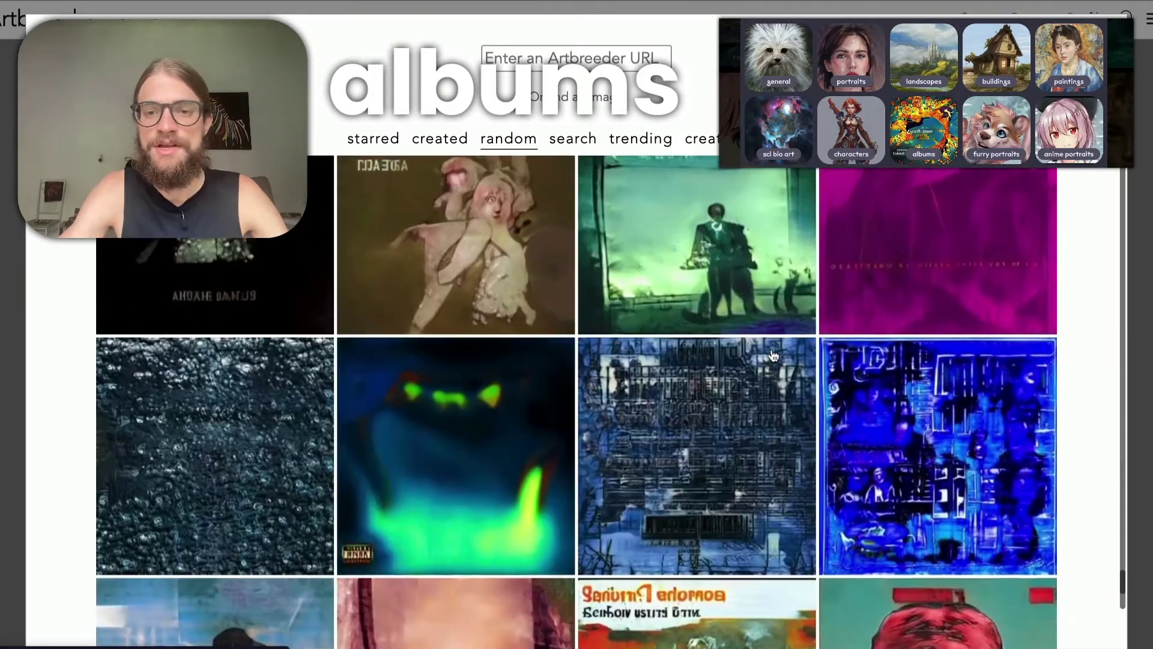
scroll(773, 356, "down", 5)
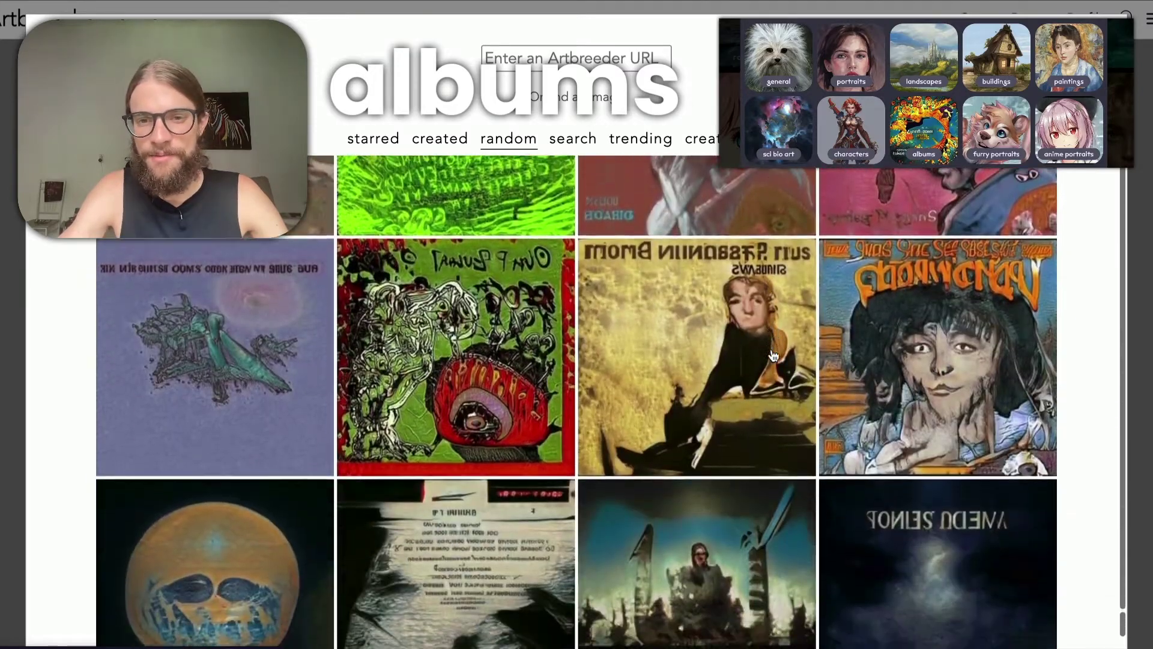
scroll(773, 356, "down", 7)
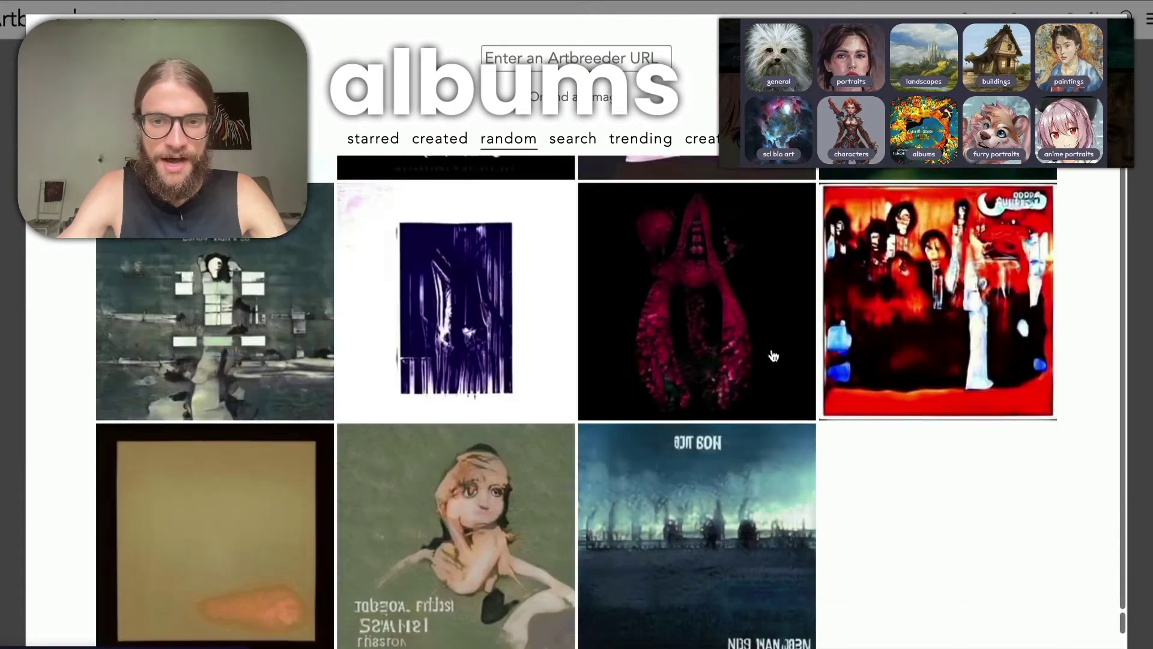
scroll(729, 409, "down", 7)
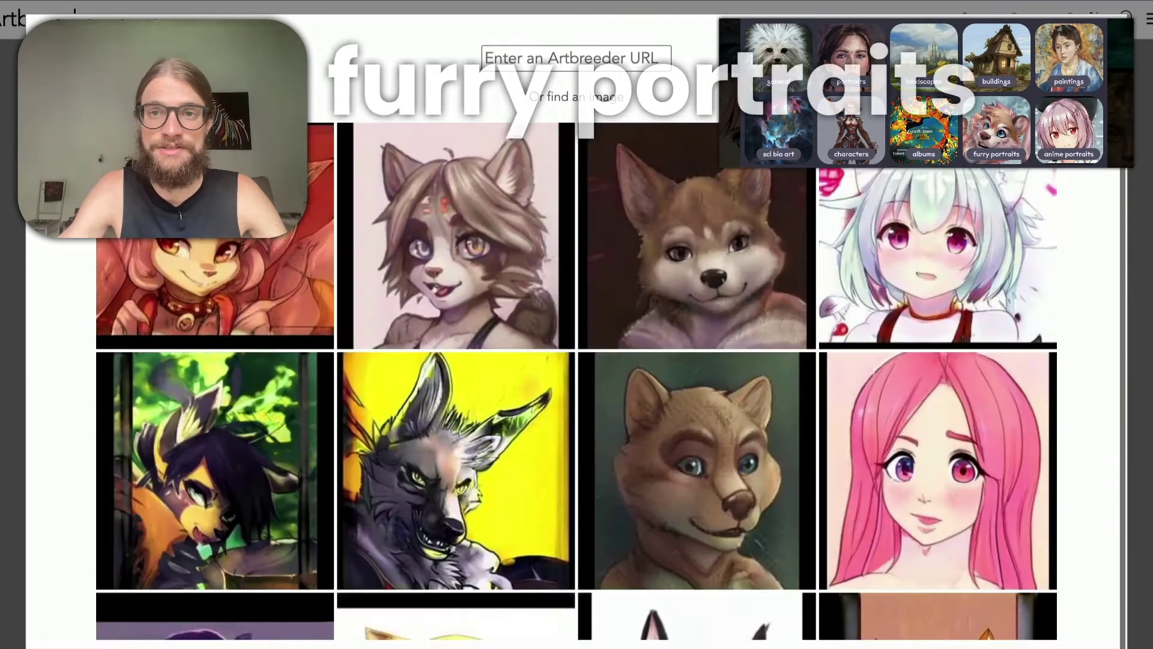
Step: Browse the Anime Portraits gallery, then scroll the random paintings grid
scroll(765, 274, "down", 8)
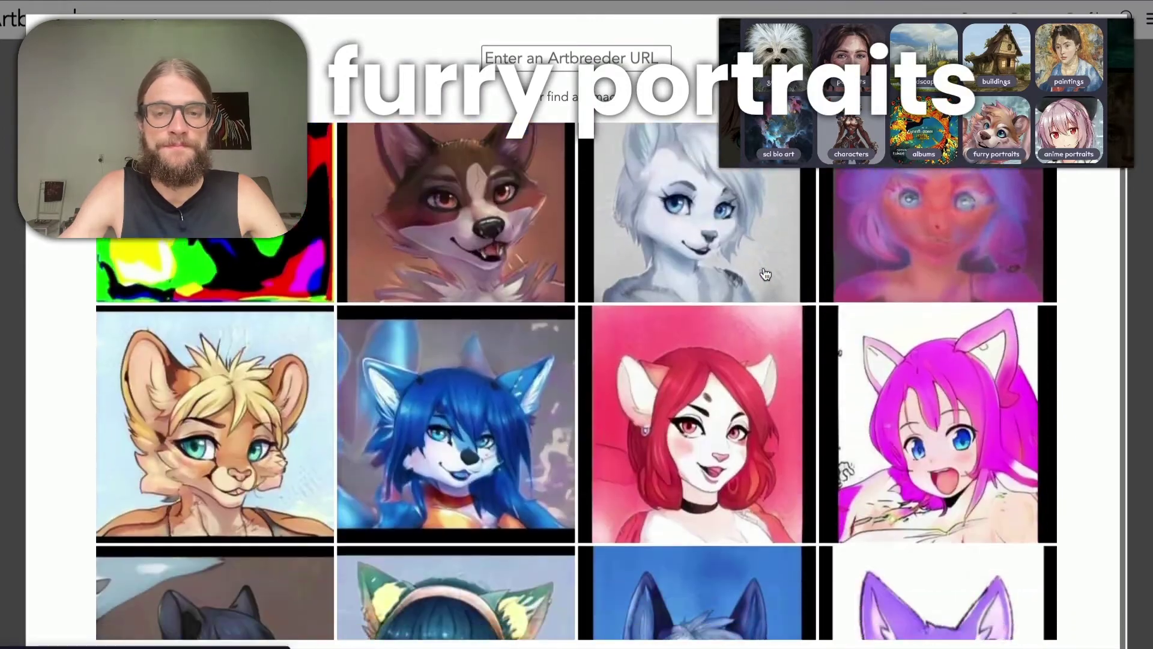
scroll(765, 274, "down", 10)
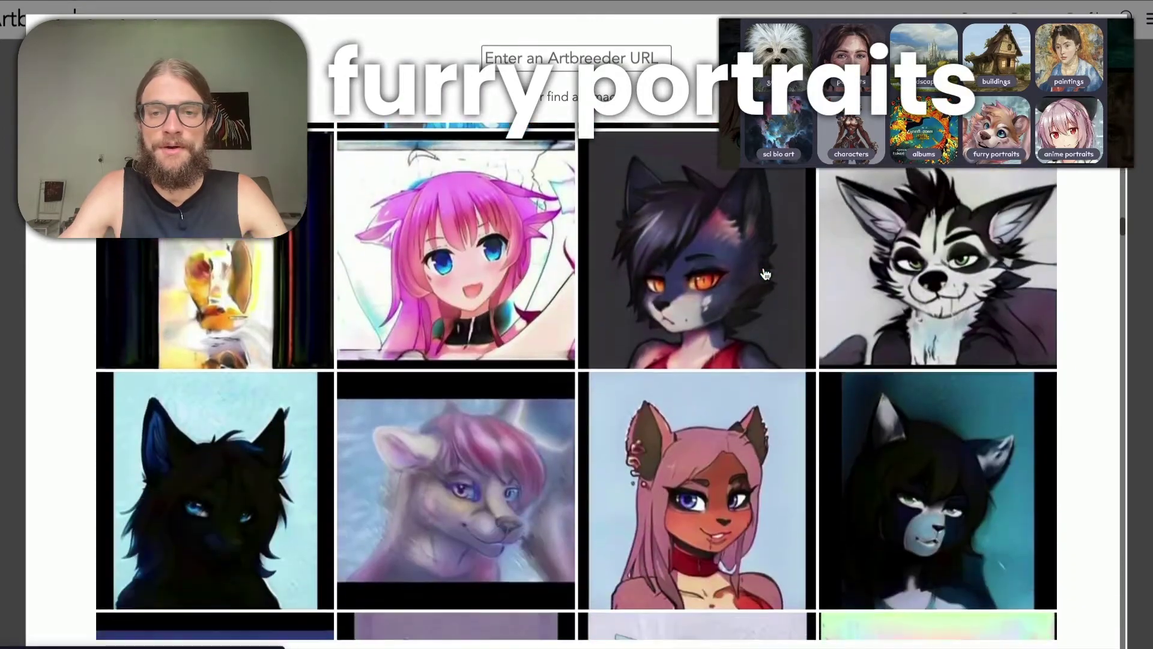
scroll(765, 274, "down", 20)
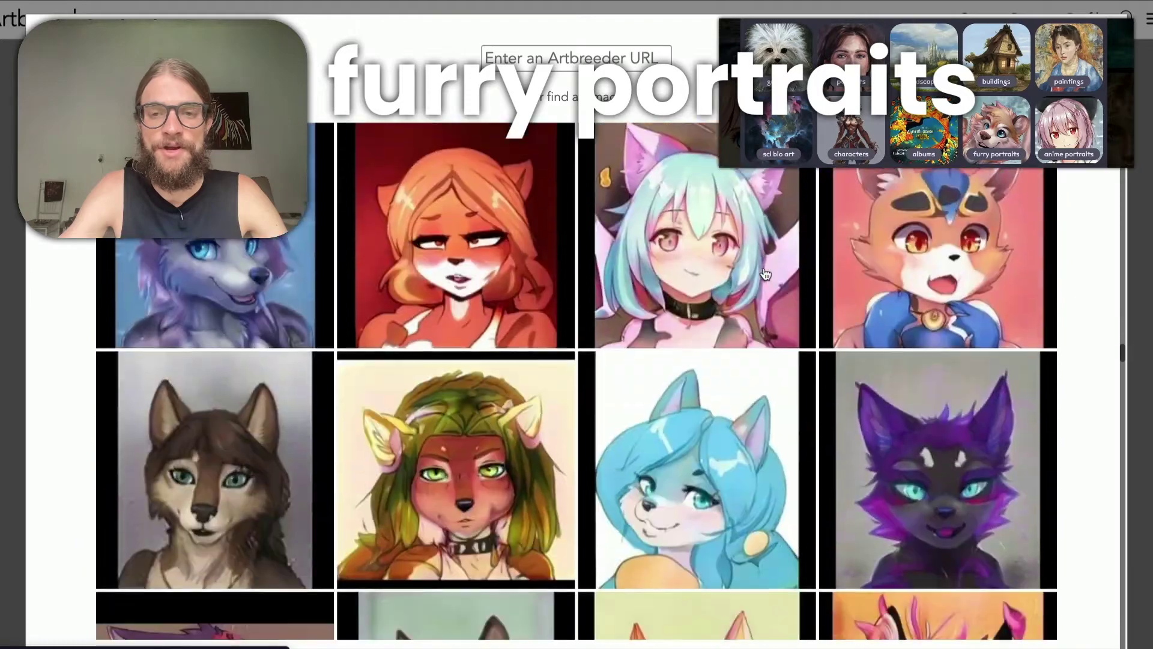
scroll(765, 274, "down", 20)
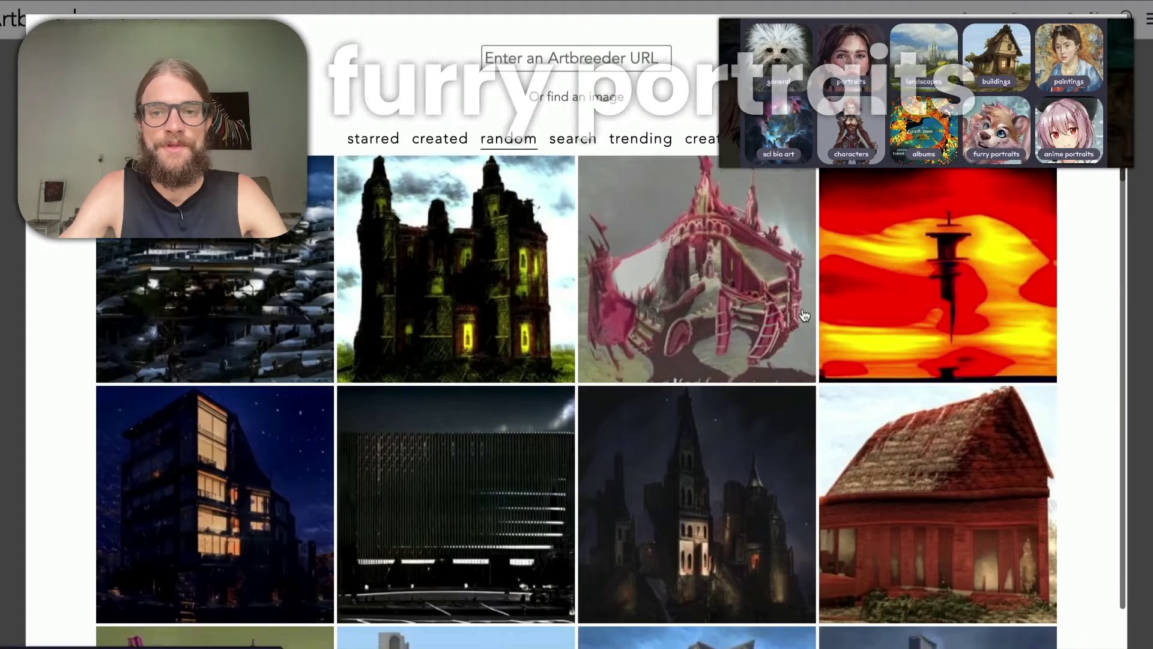
scroll(804, 316, "down", 10)
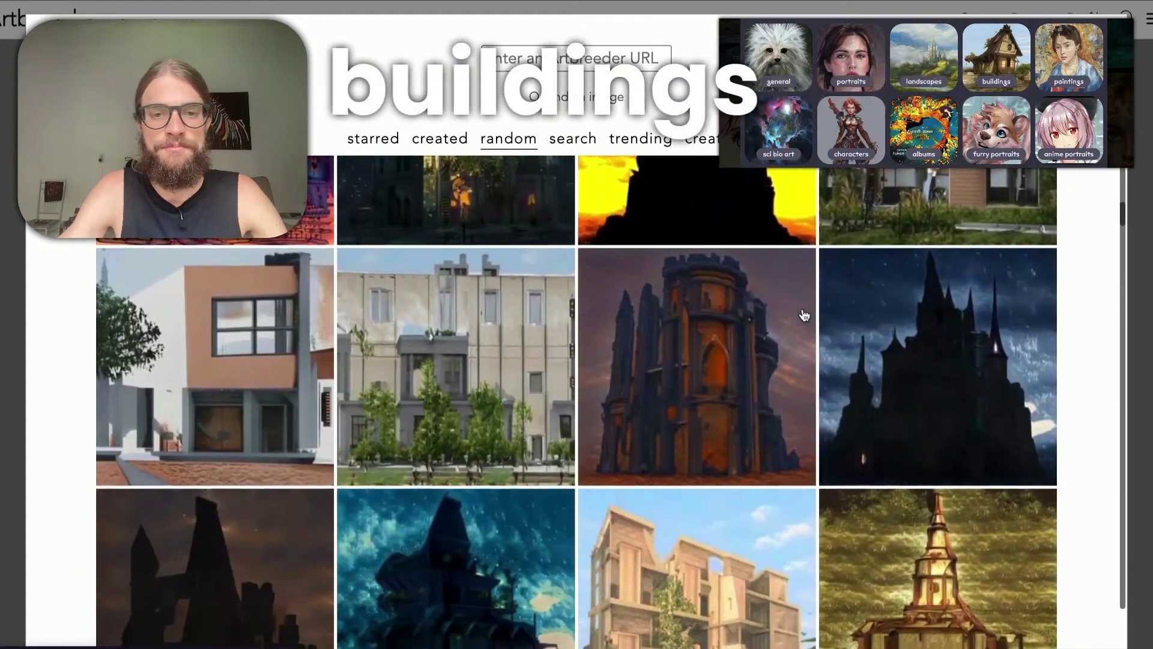
scroll(803, 315, "down", 7)
scroll(803, 315, "down", 7)
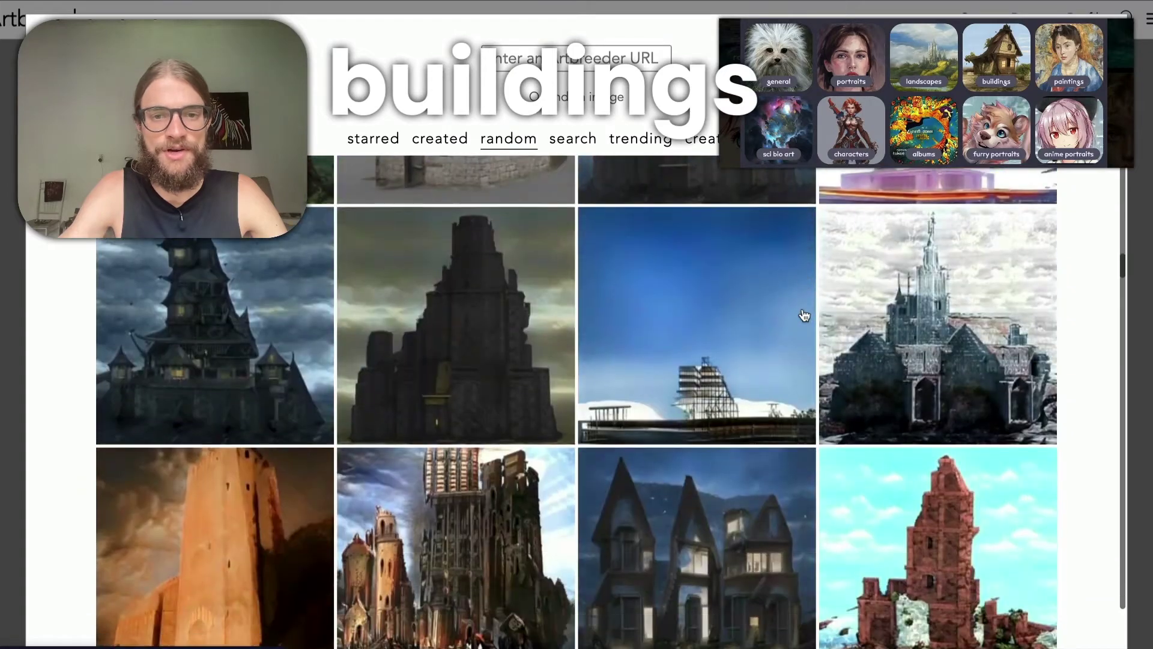
scroll(803, 316, "down", 7)
scroll(804, 315, "down", 7)
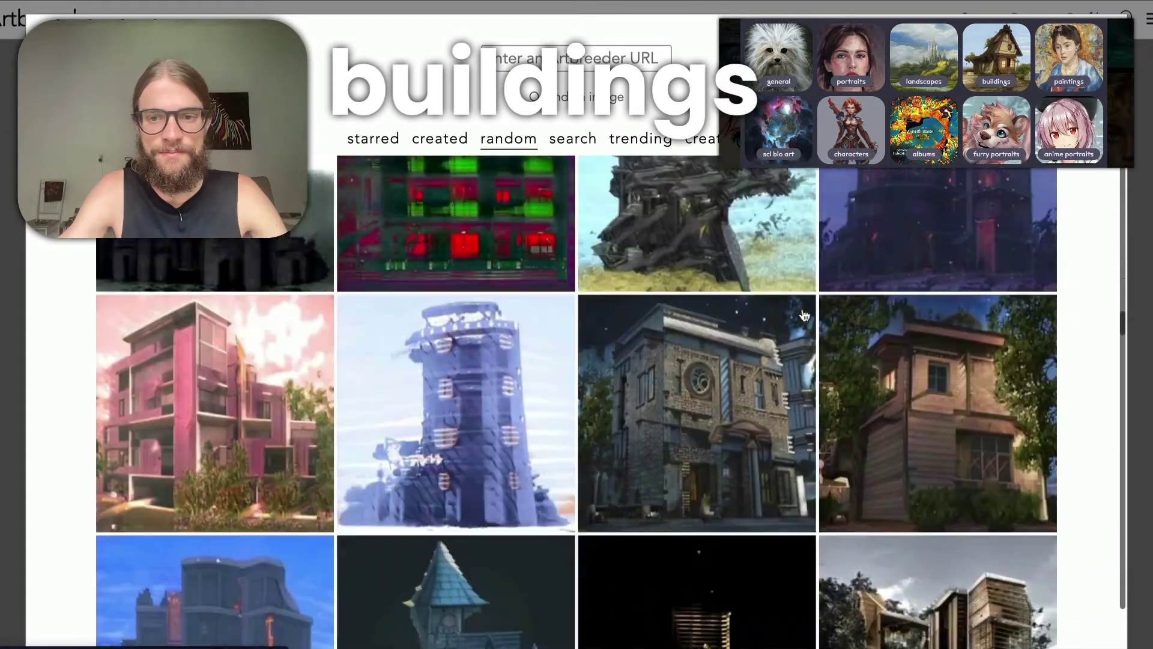
scroll(803, 315, "down", 7)
scroll(803, 315, "down", 20)
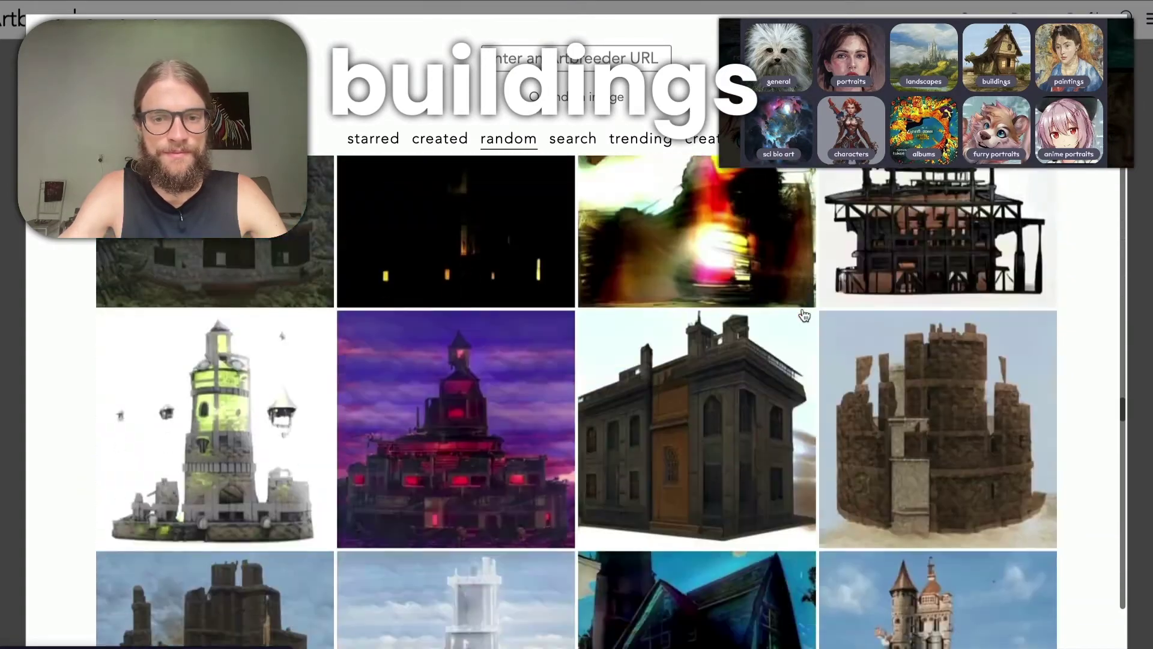
scroll(804, 315, "down", 5)
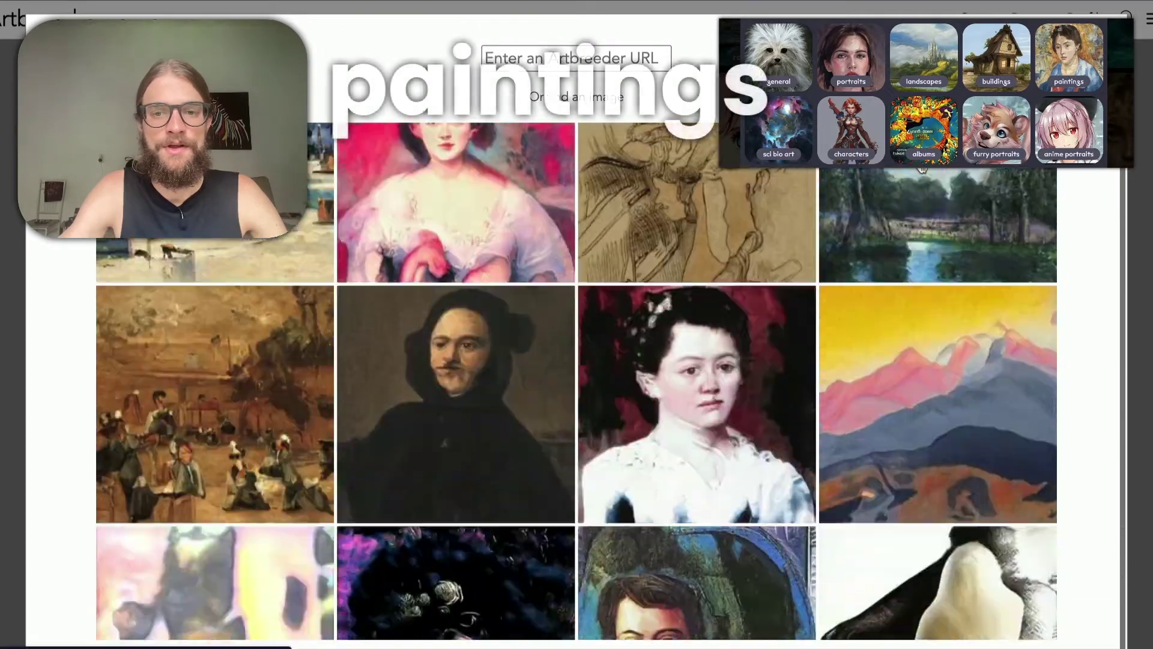
scroll(922, 170, "down", 20)
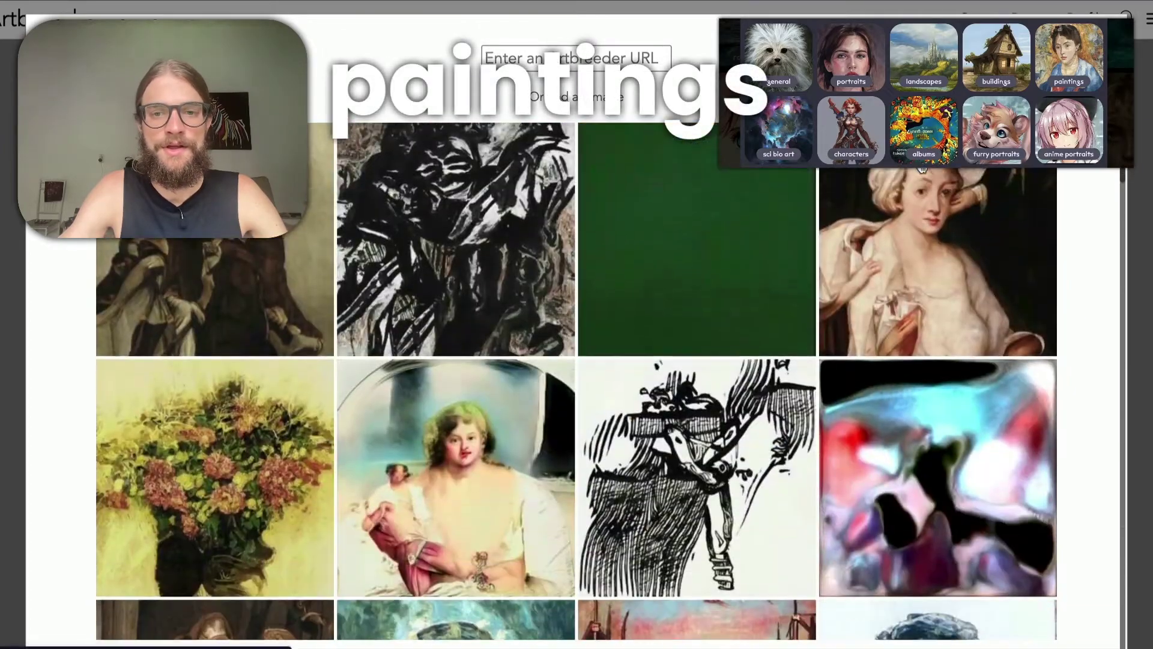
scroll(922, 170, "down", 15)
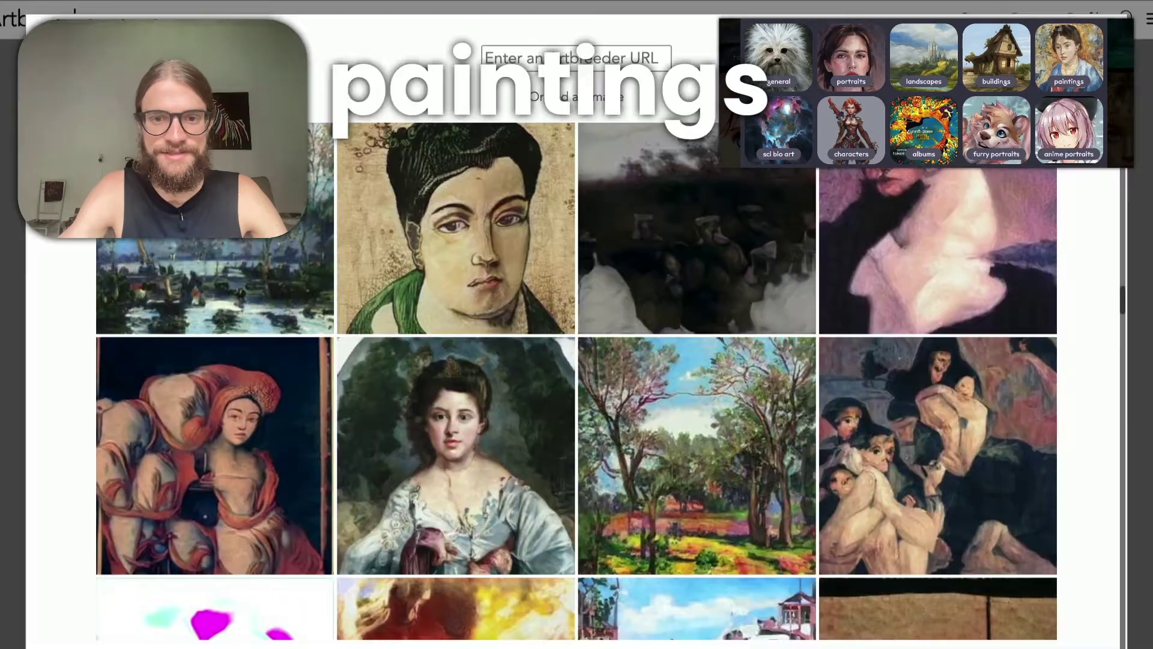
scroll(707, 258, "down", 10)
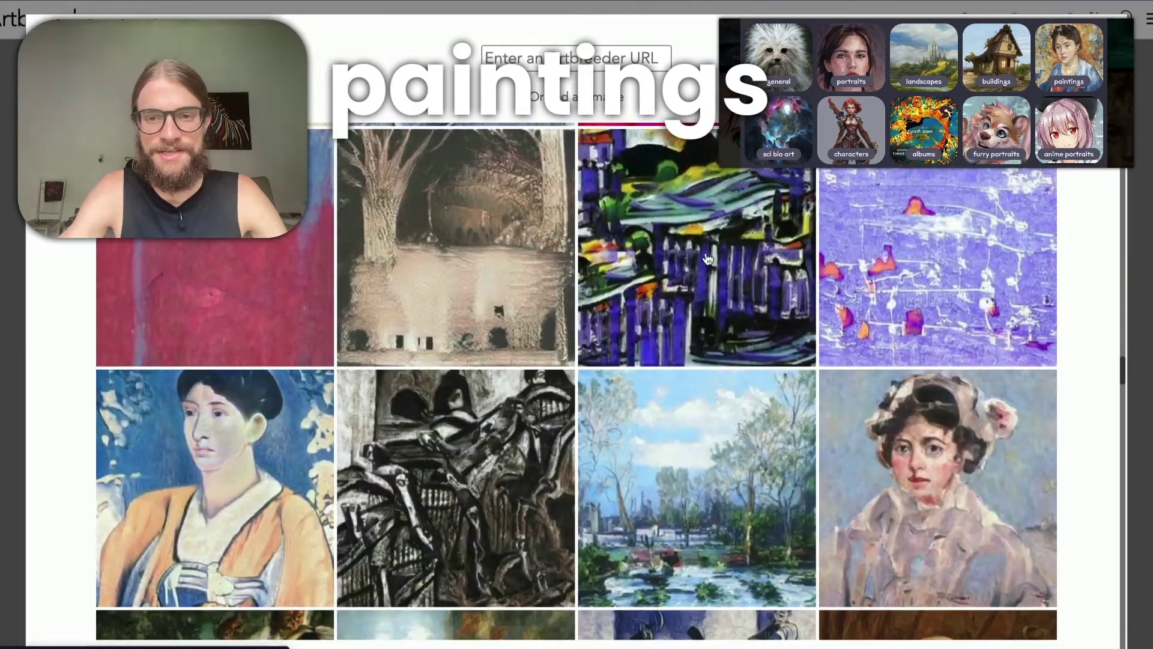
scroll(707, 258, "down", 12)
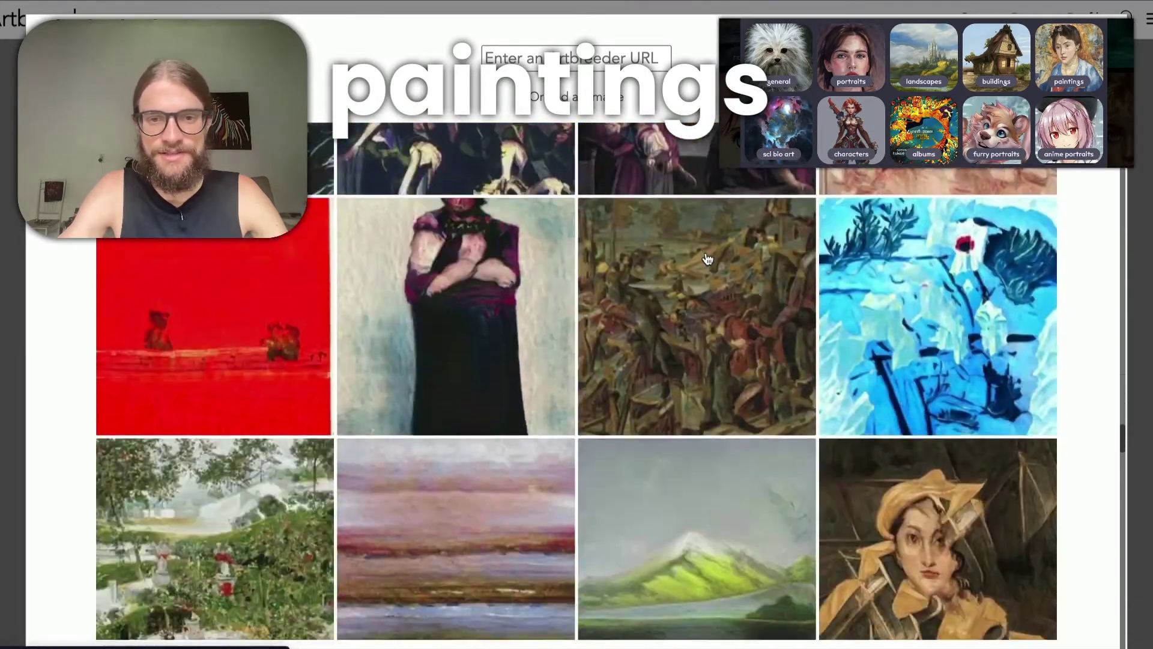
scroll(707, 259, "down", 8)
scroll(707, 258, "down", 10)
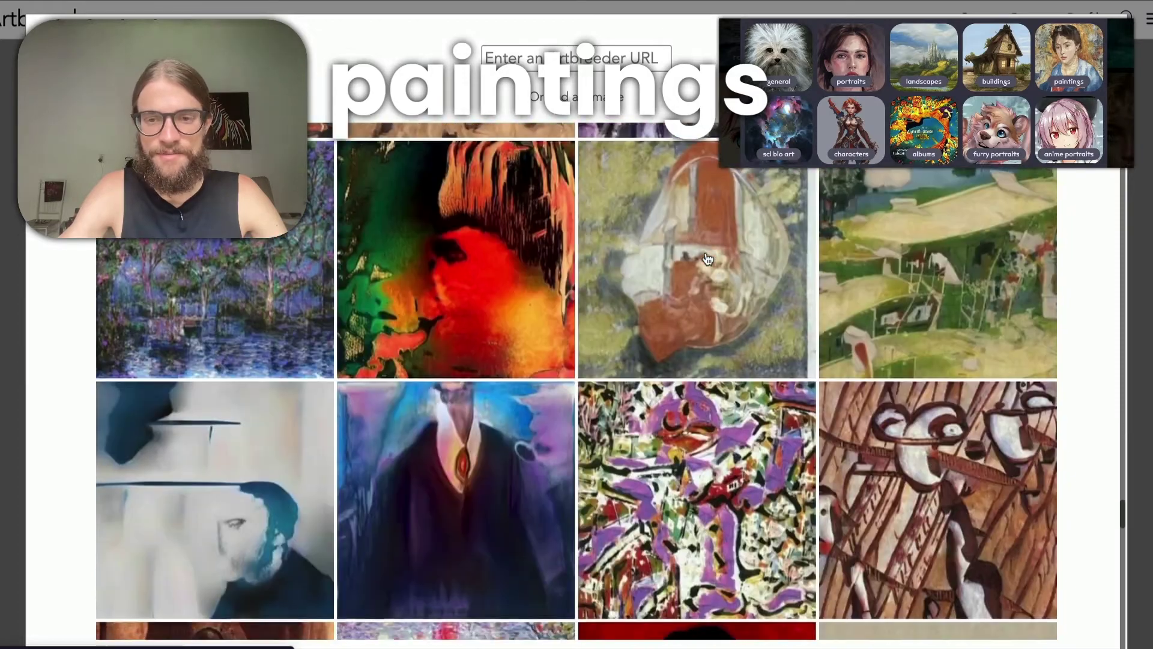
scroll(707, 259, "down", 10)
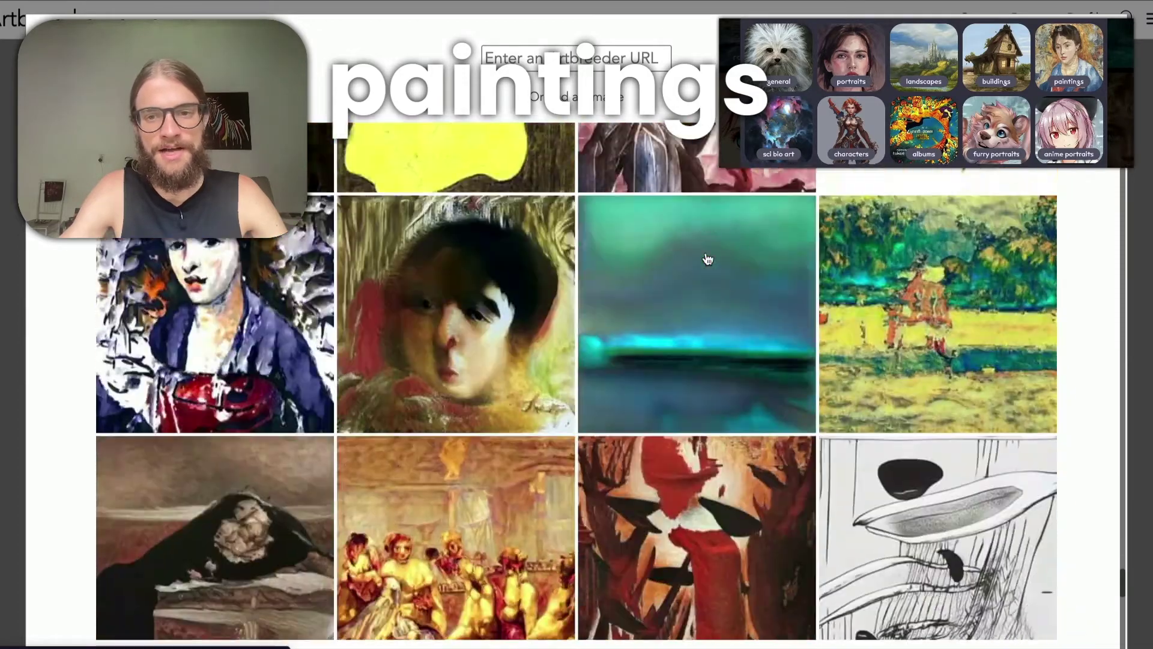
scroll(707, 259, "down", 7)
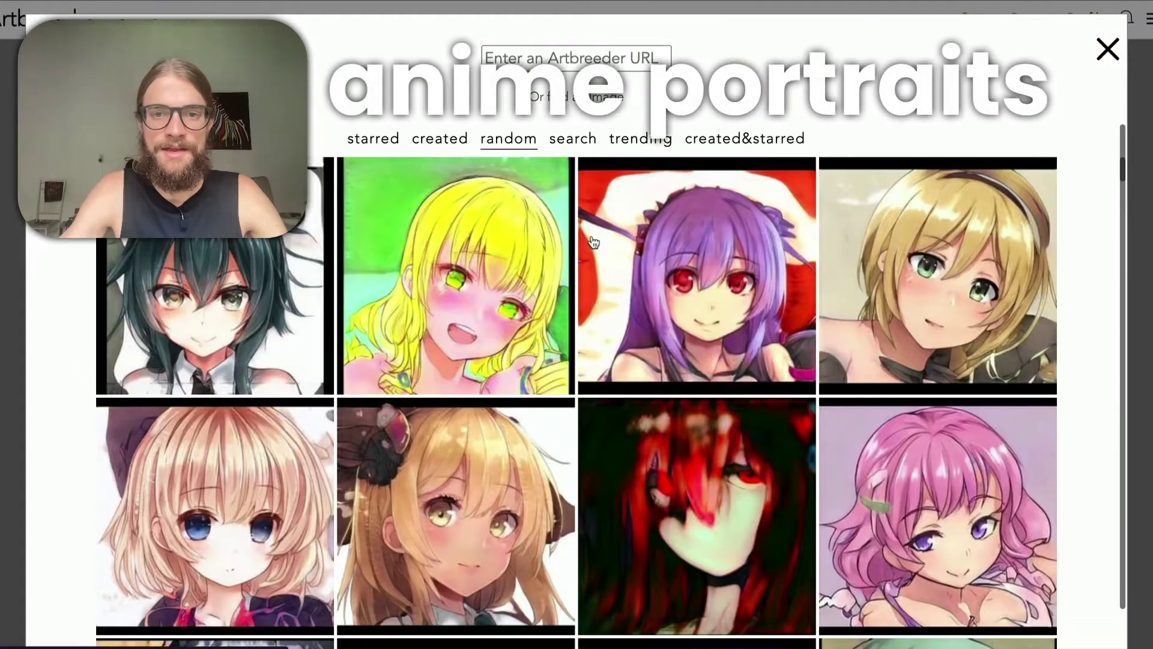
scroll(593, 242, "down", 15)
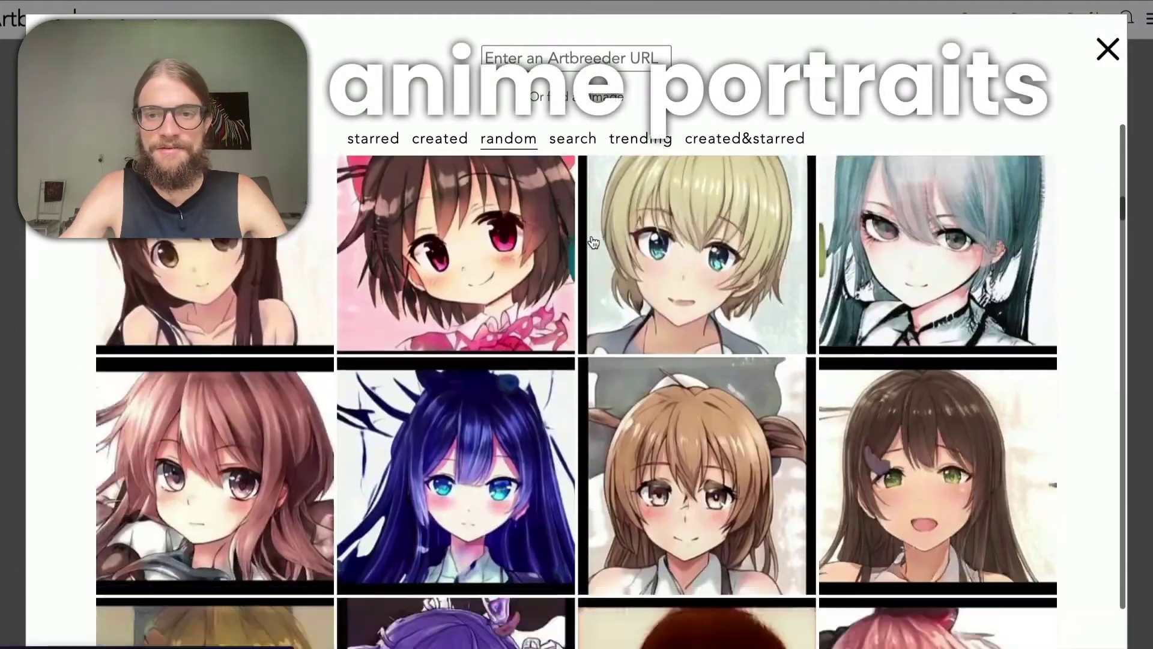
scroll(593, 242, "down", 15)
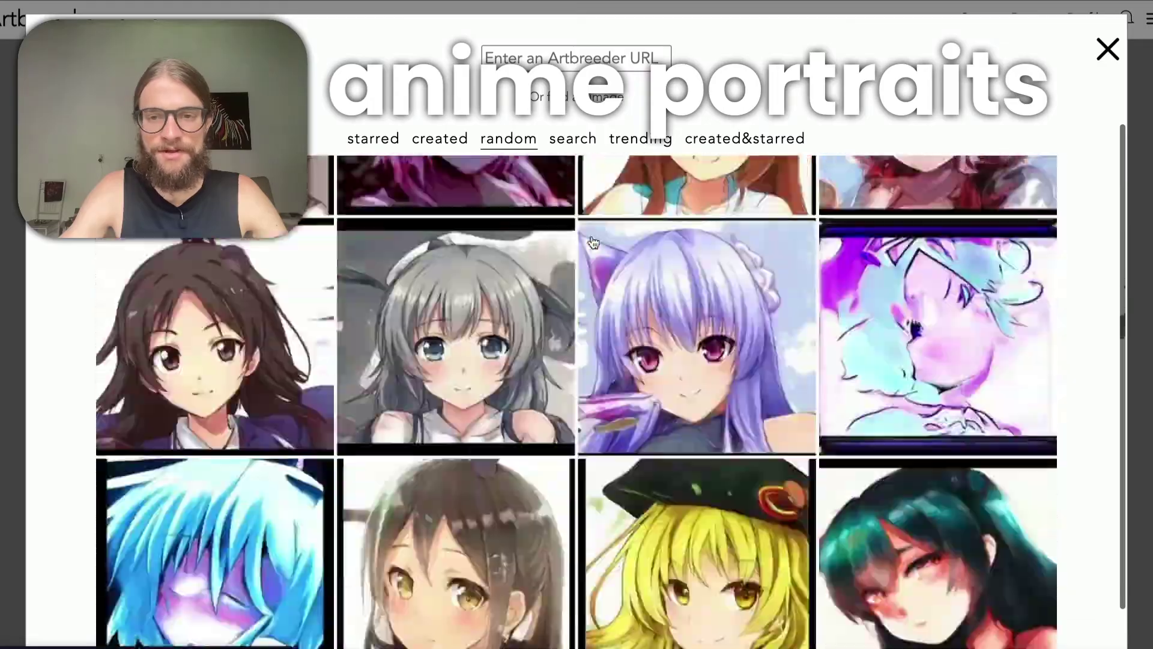
scroll(593, 242, "down", 15)
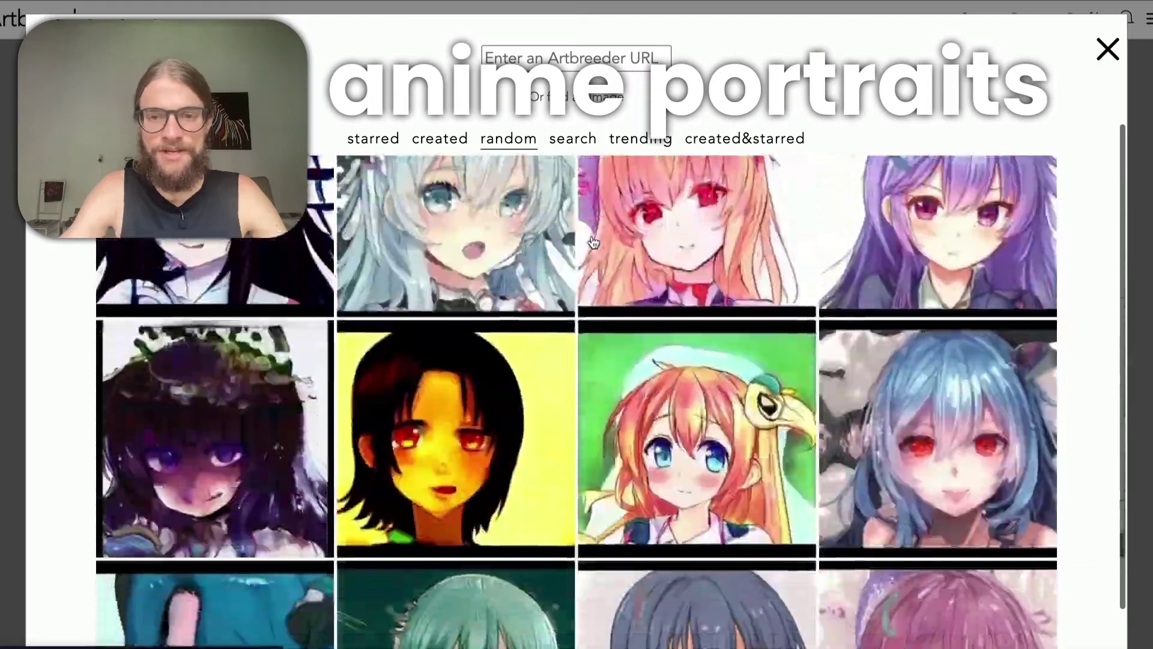
scroll(593, 242, "down", 10)
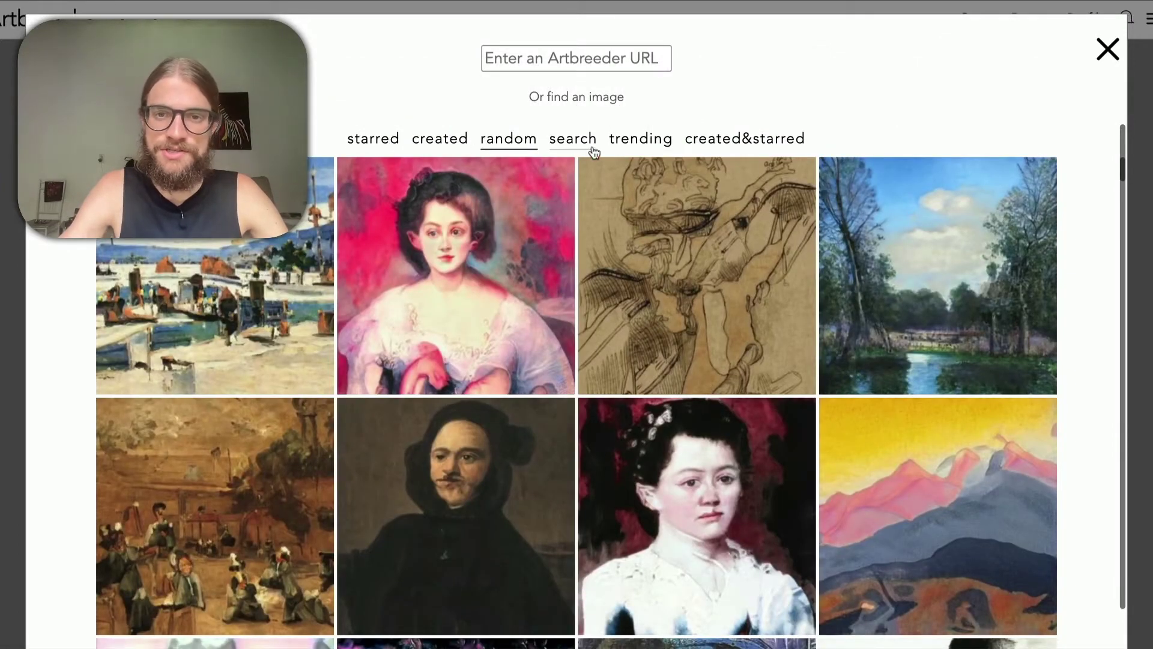
Step: Search the image tags for 'green' and scroll the results
left_click(574, 144)
left_click(433, 171)
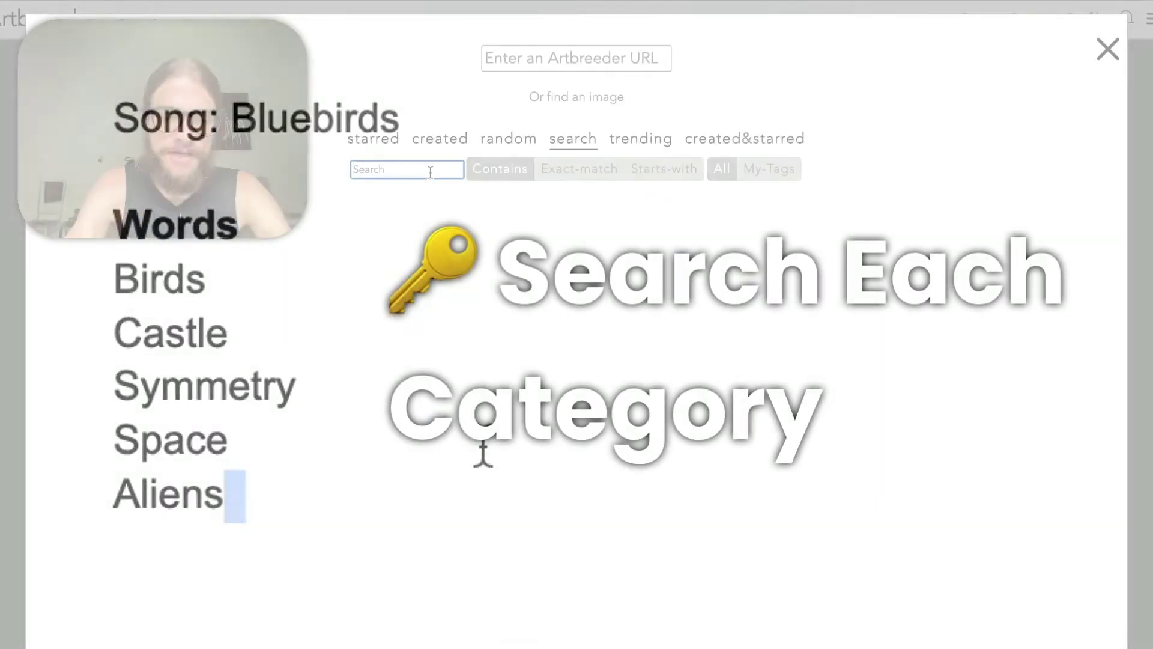
type("gr")
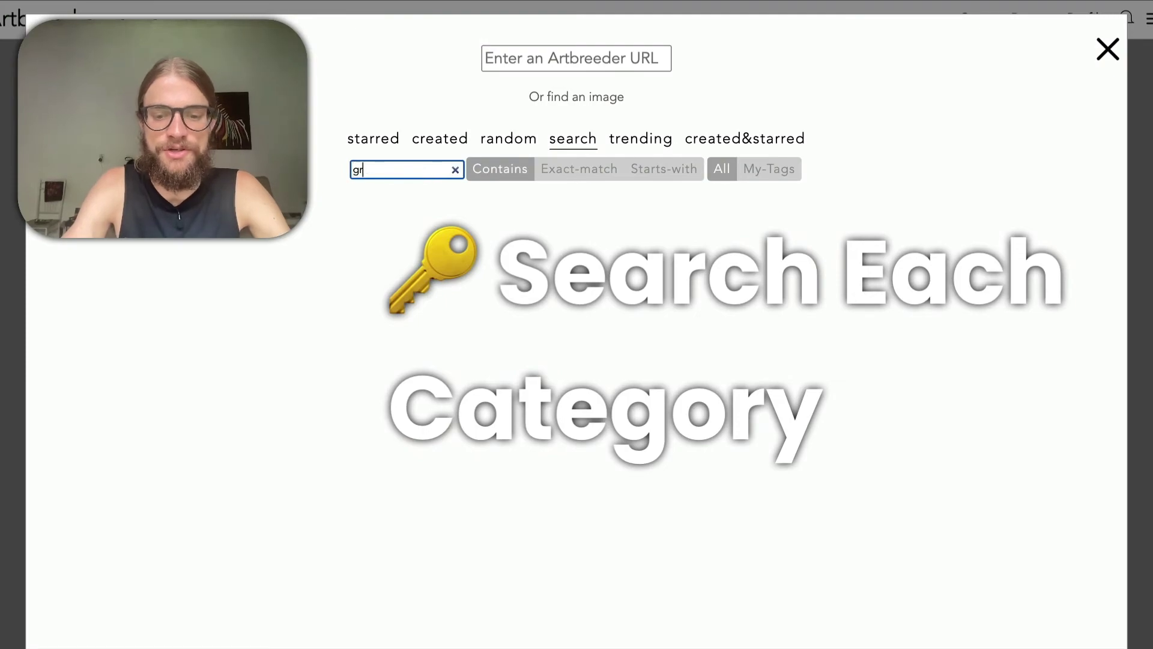
type("een")
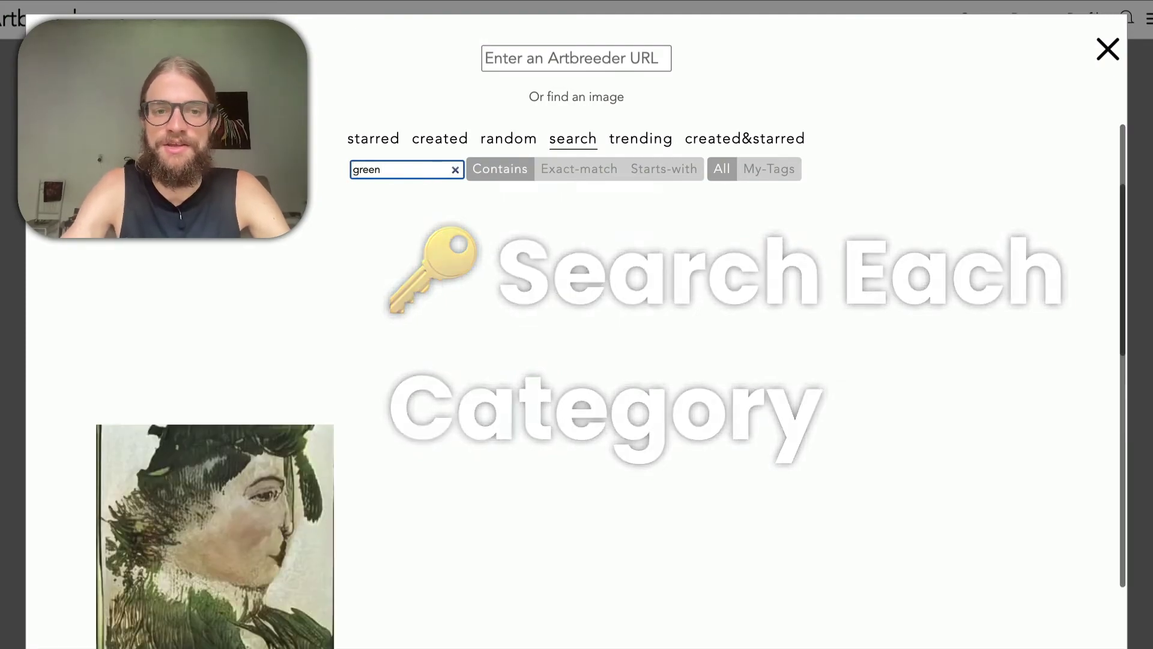
scroll(421, 285, "down", 15)
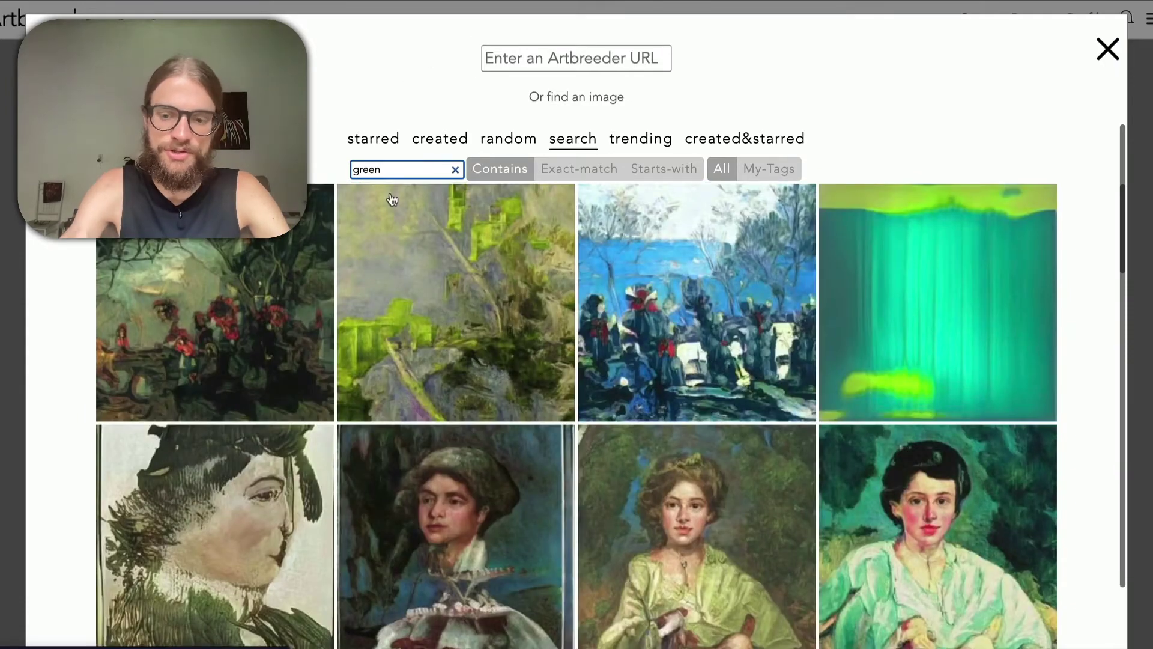
Step: Replace the search term with 'bush' and scroll through the bushy painting results
key("BackSpace")
key("BackSpace")
key("BackSpace")
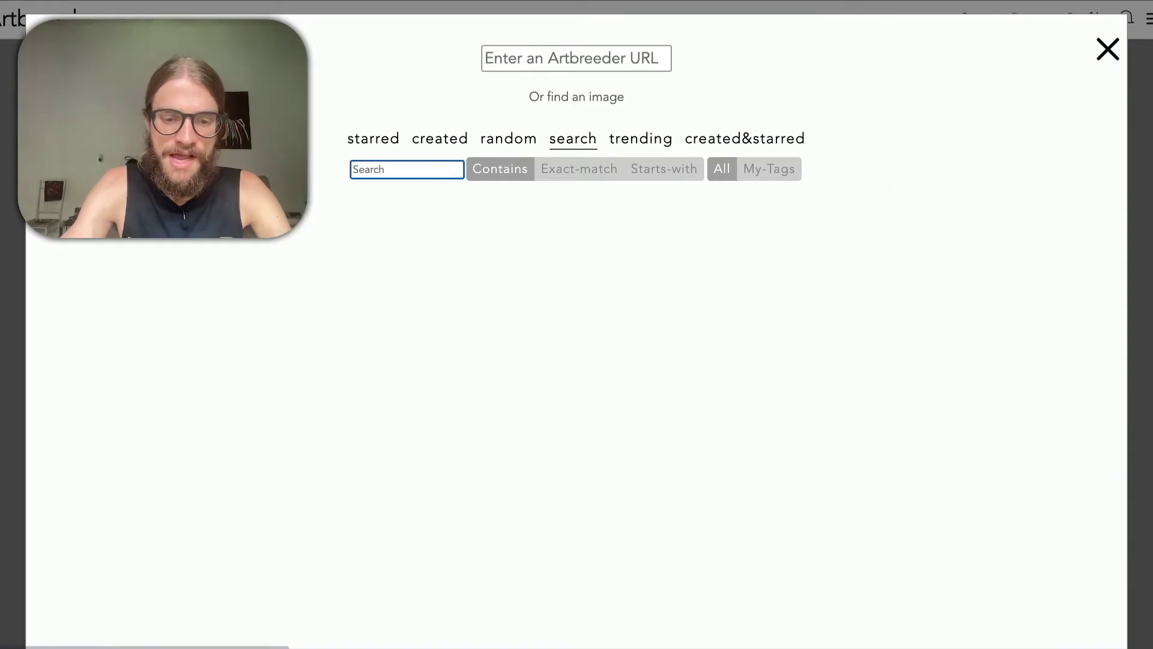
type("bush")
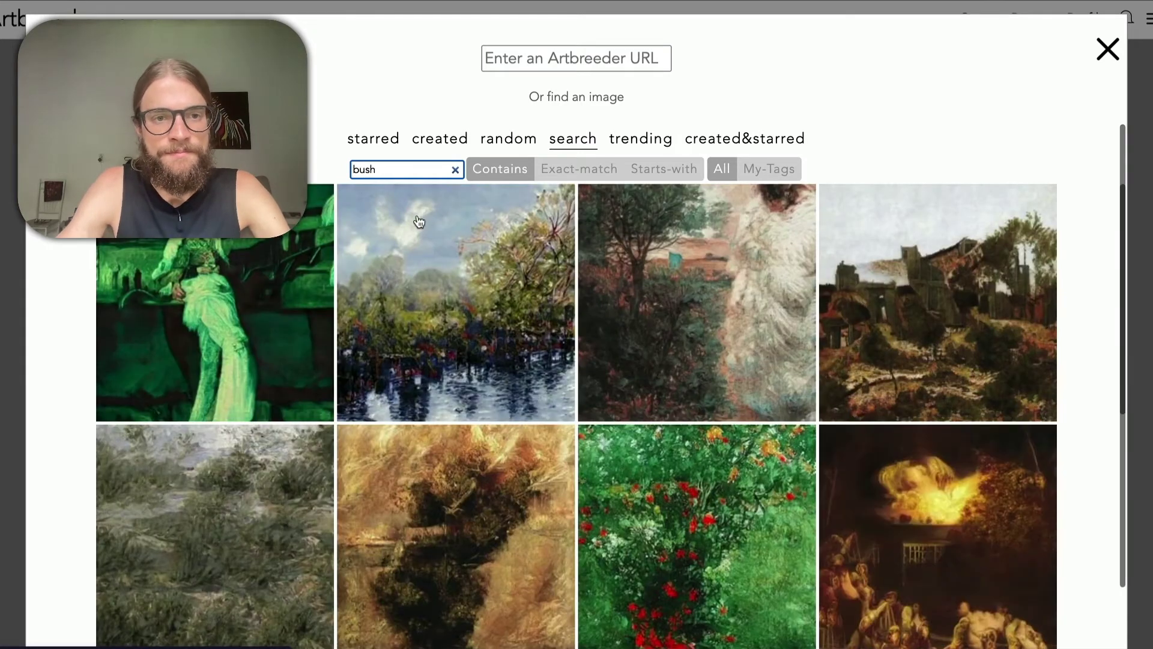
scroll(420, 222, "down", 3)
scroll(420, 221, "down", 8)
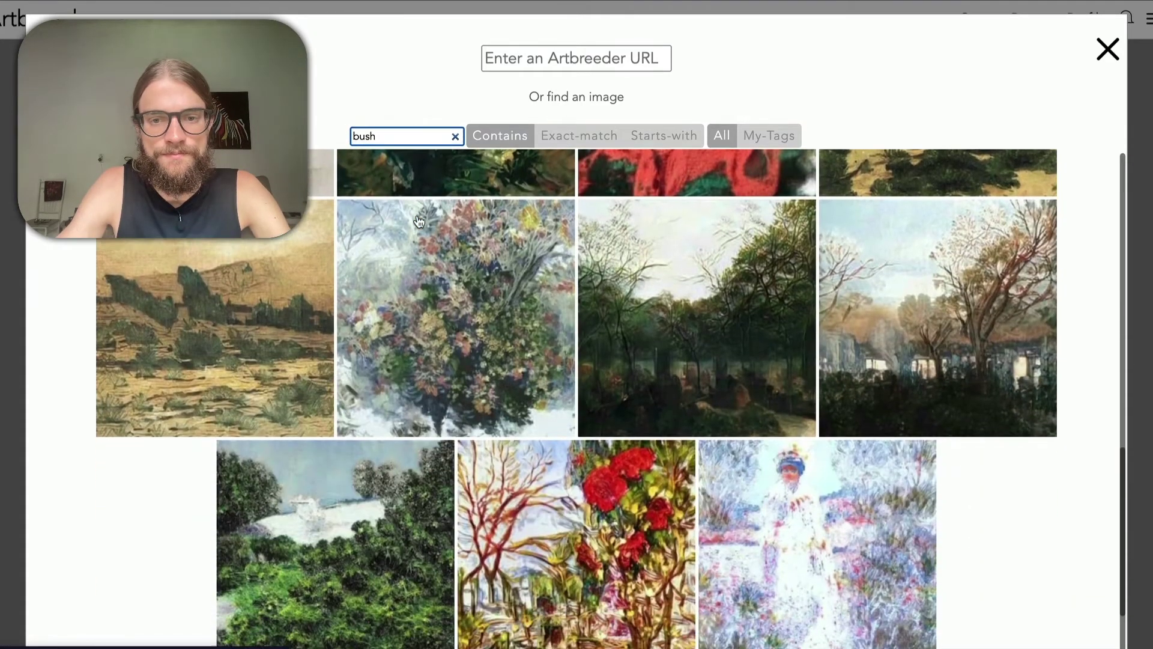
scroll(419, 222, "up", 5)
scroll(620, 396, "down", 5)
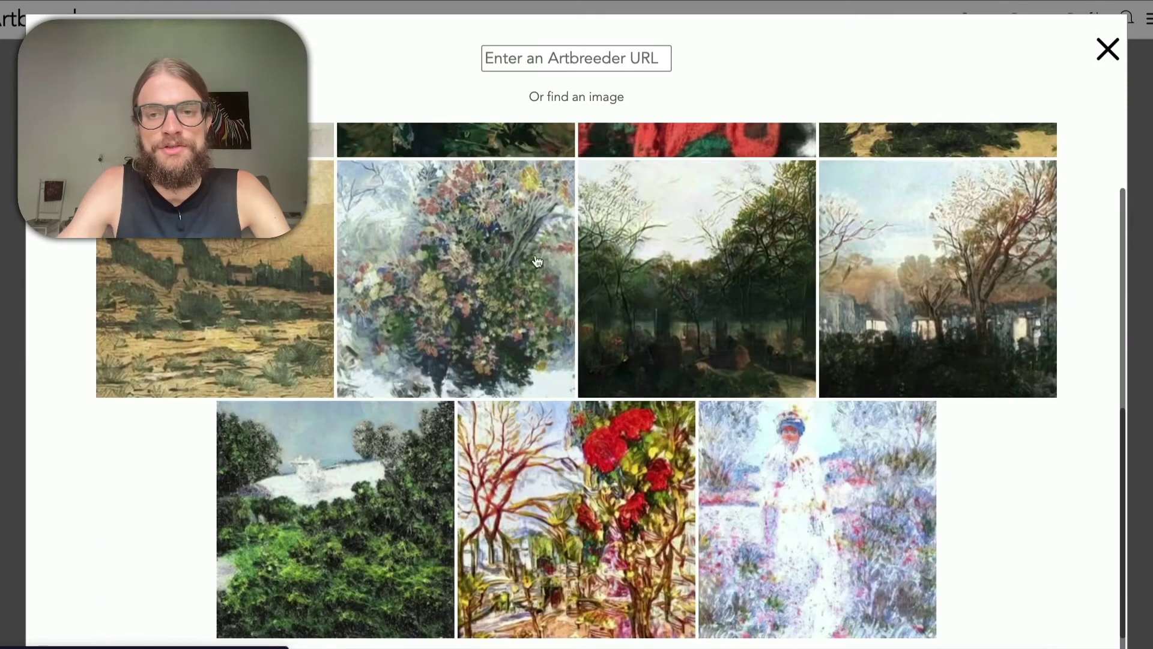
Step: Add the red-flower painting, heart the castle image, then start a general video and play it
left_click(596, 501)
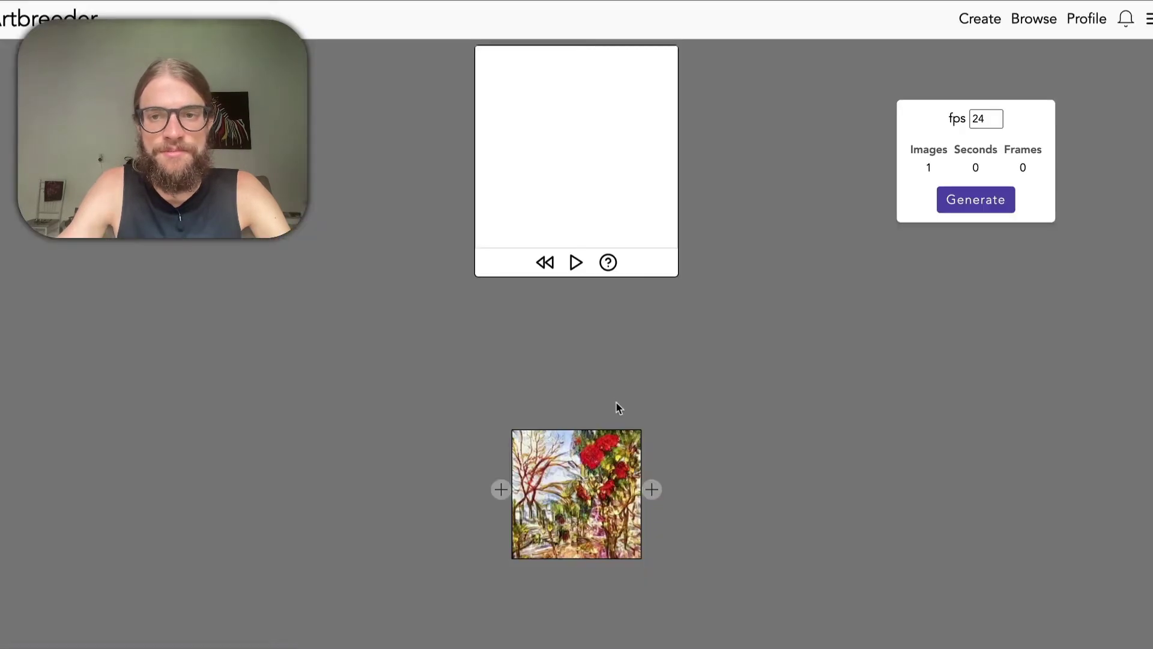
left_click(651, 488)
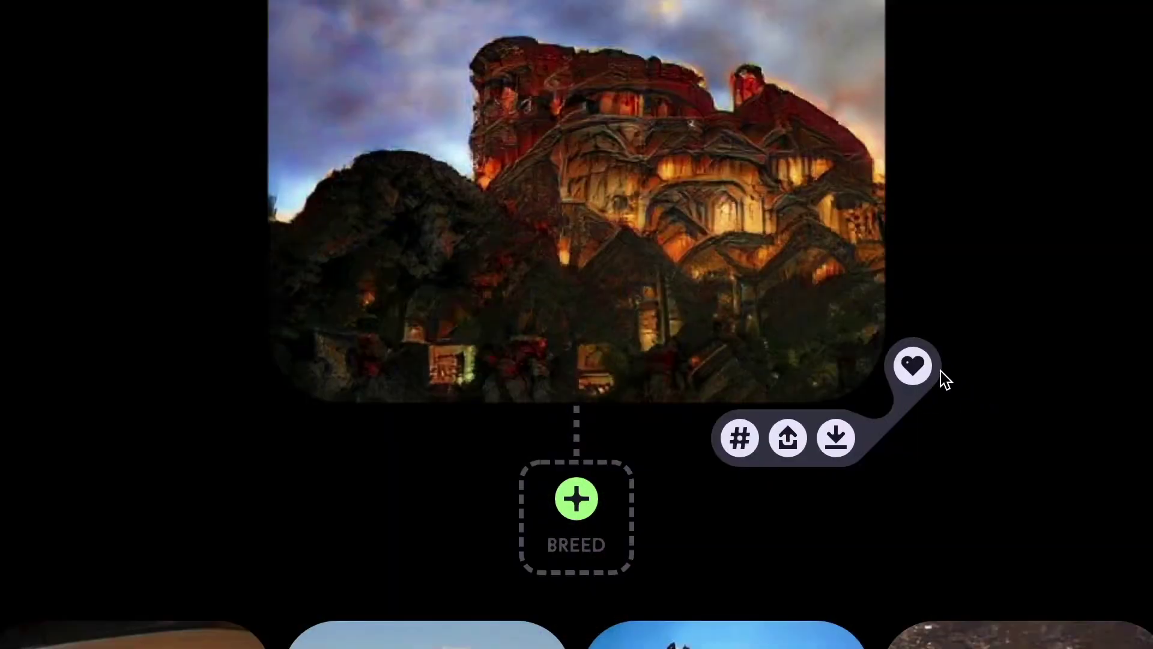
left_click(915, 366)
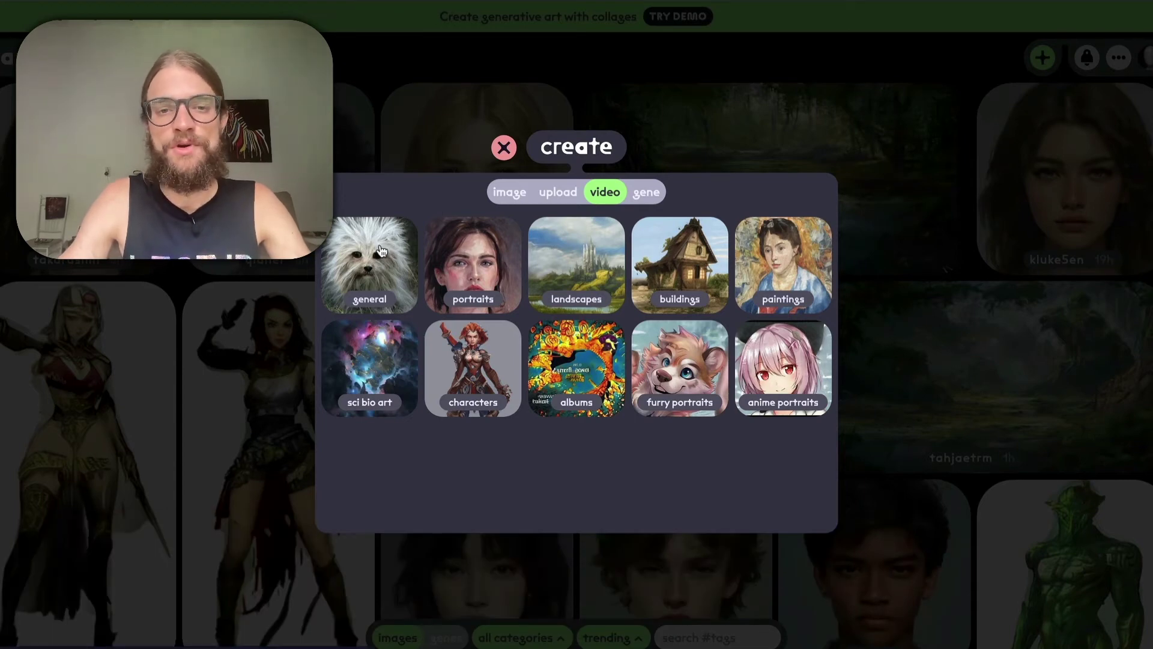
left_click(380, 251)
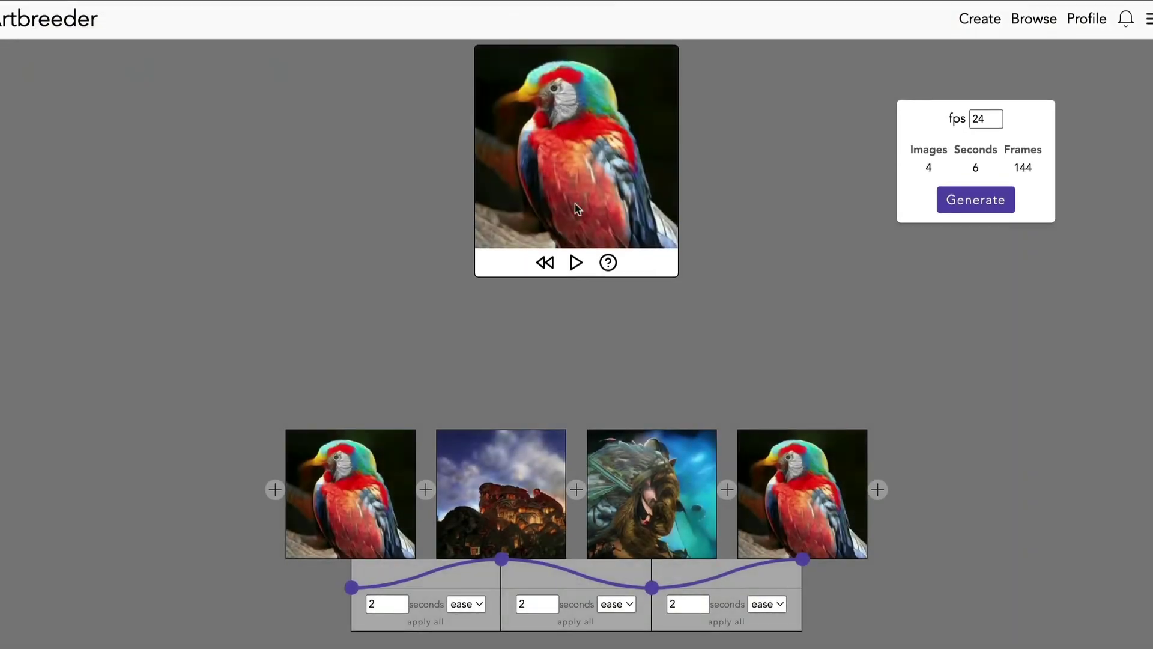
left_click(576, 263)
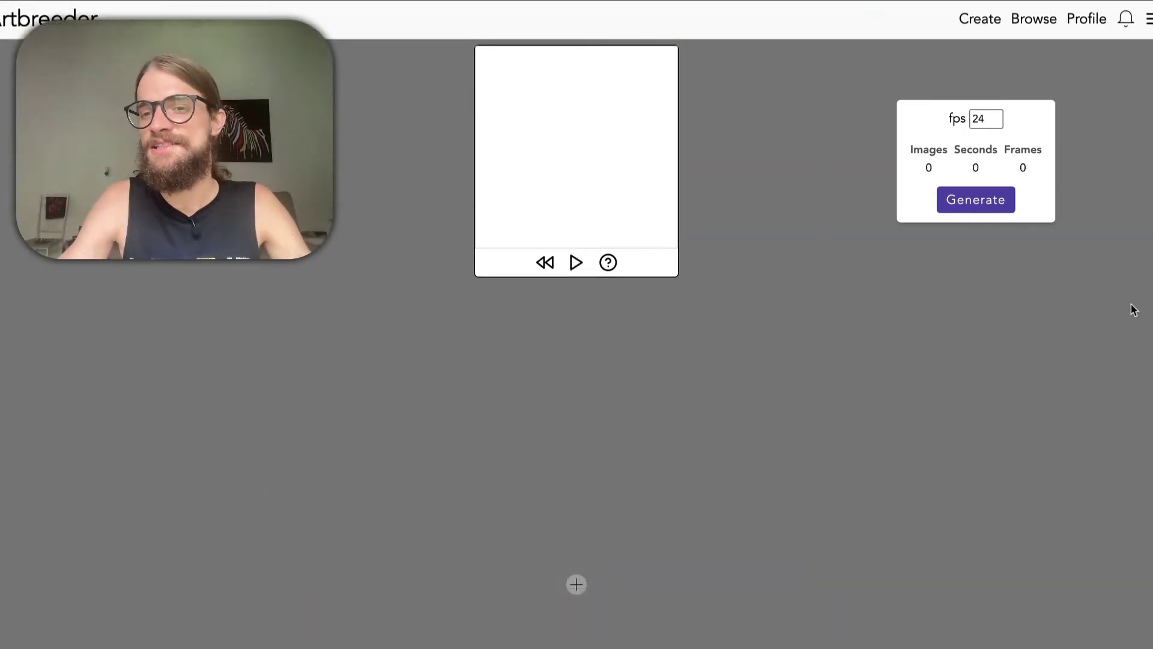
Step: Try a frame rate of 17 and higher values before setting it back to 24 fps
double_click(988, 124)
type("17")
key("BackSpace")
key("BackSpace")
type("7")
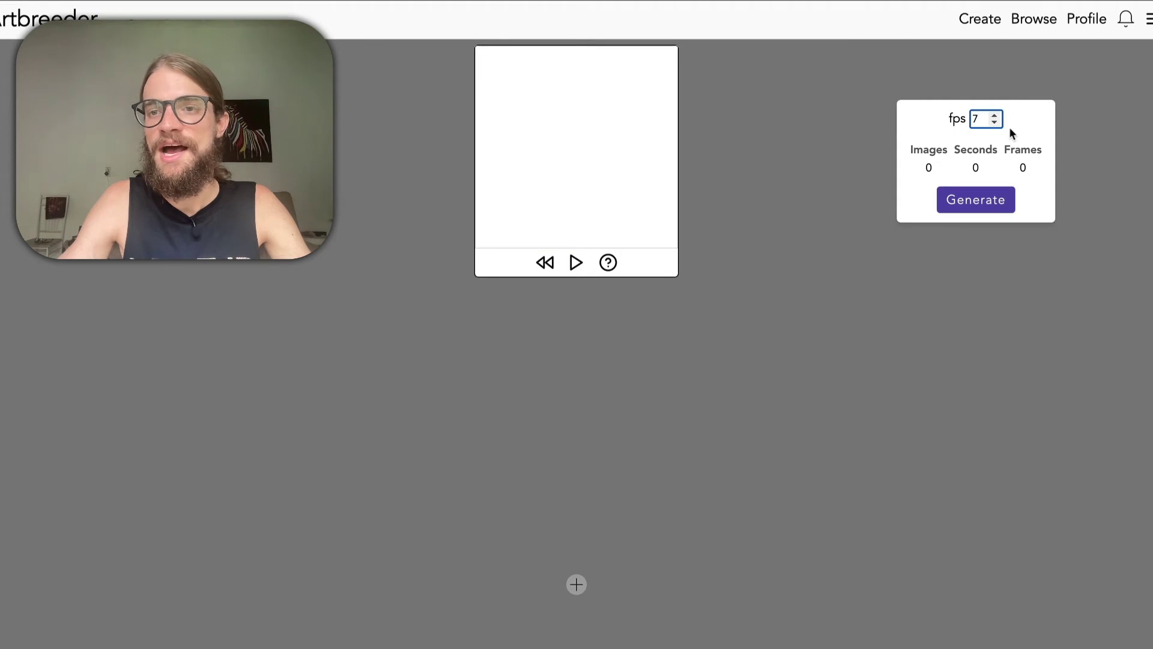
left_click(995, 116)
left_click(995, 116)
left_click(995, 116)
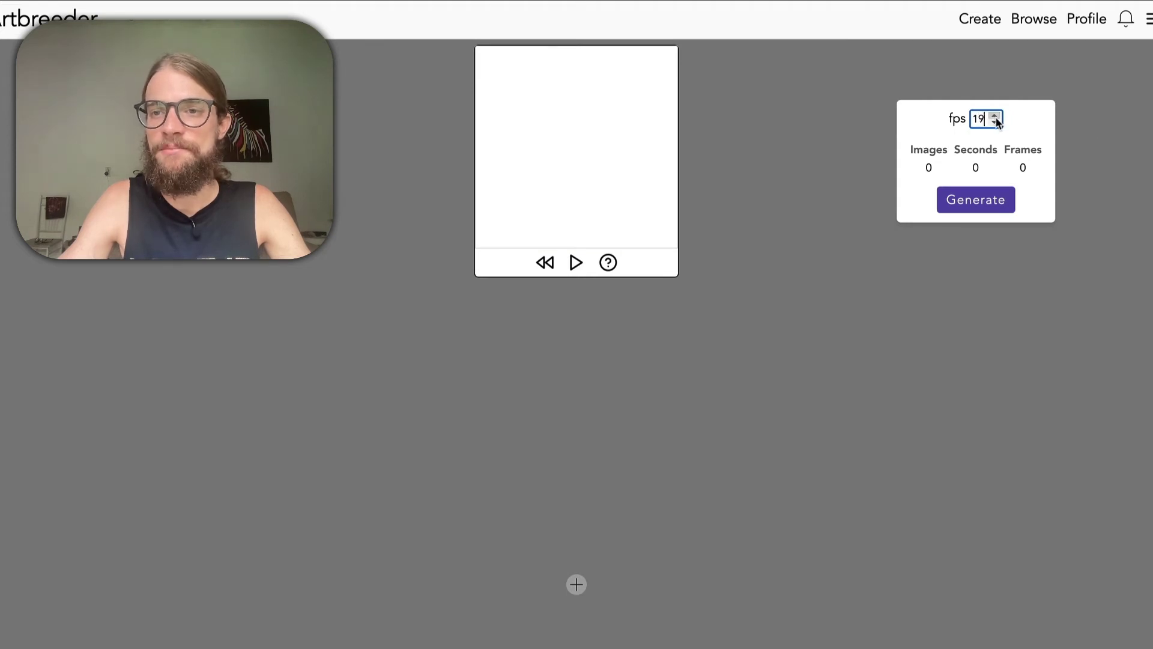
left_click(995, 116)
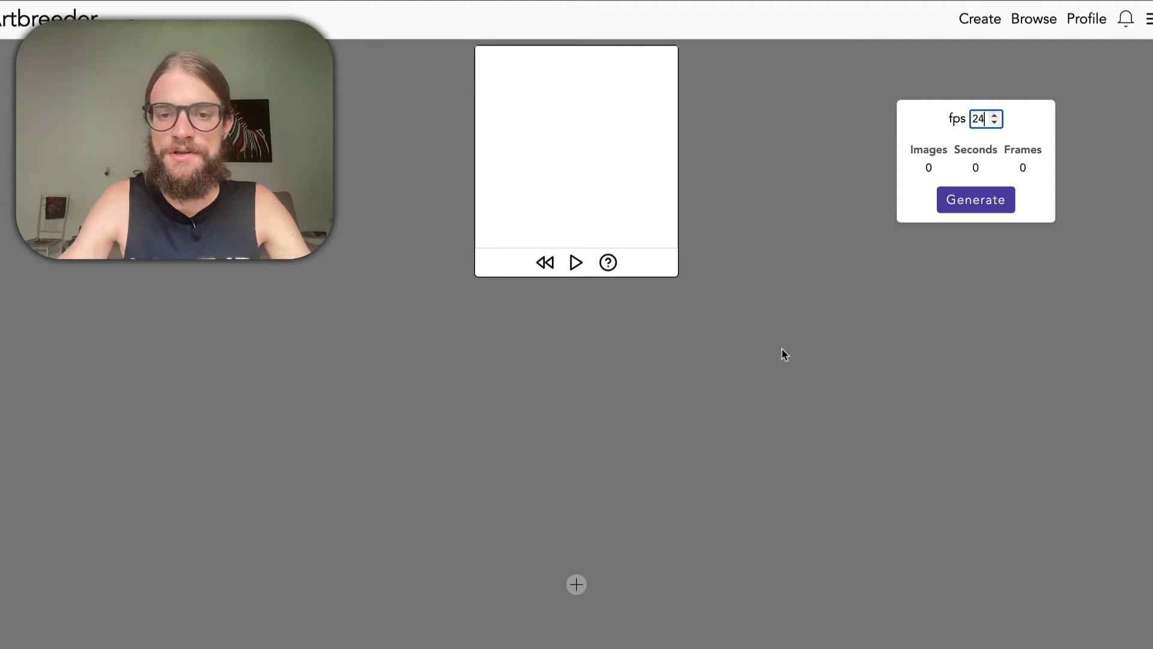
left_click(723, 426)
Step: Search the picker for 'tree' and add the green bird image to the video
left_click(576, 585)
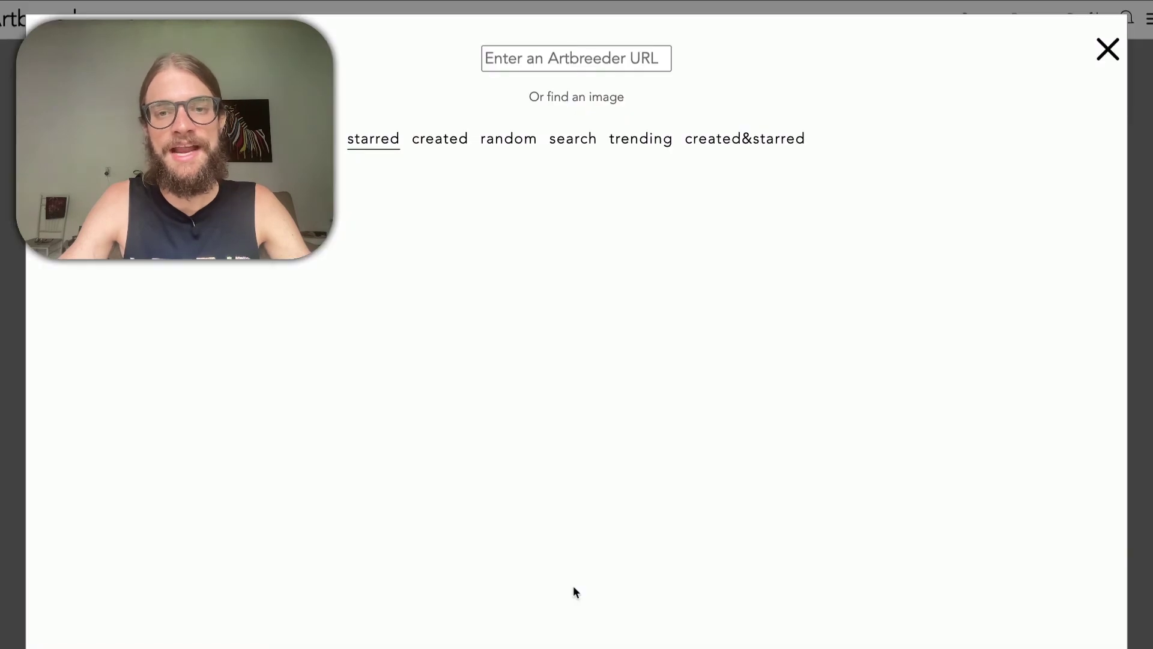
left_click(571, 139)
type("tree")
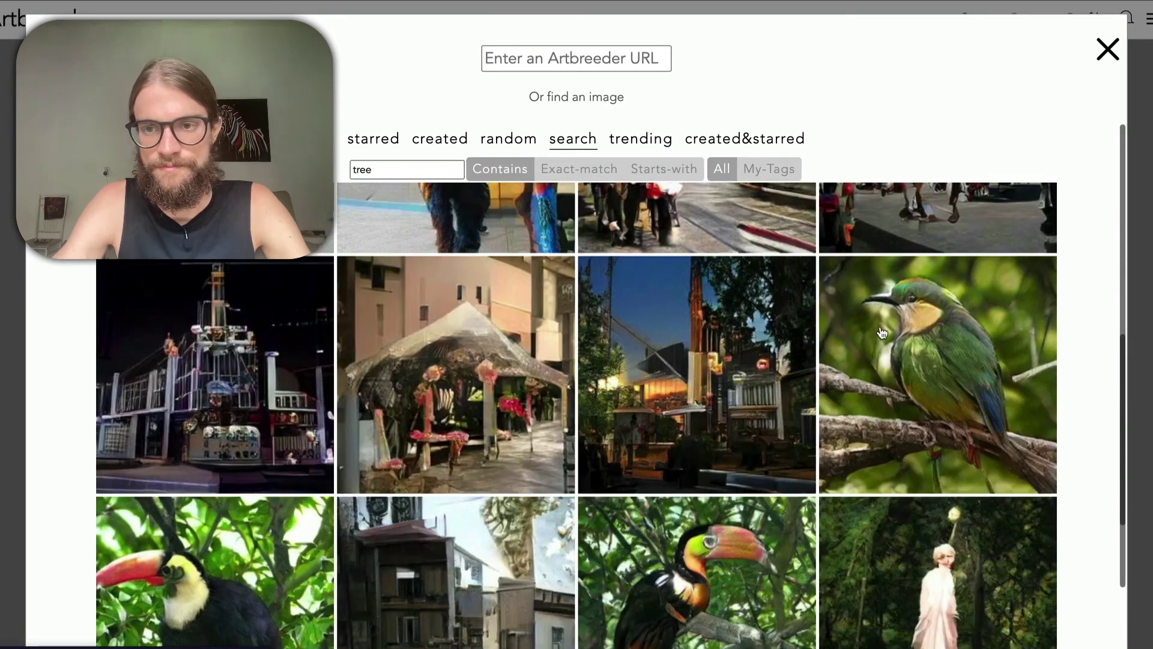
left_click(883, 329)
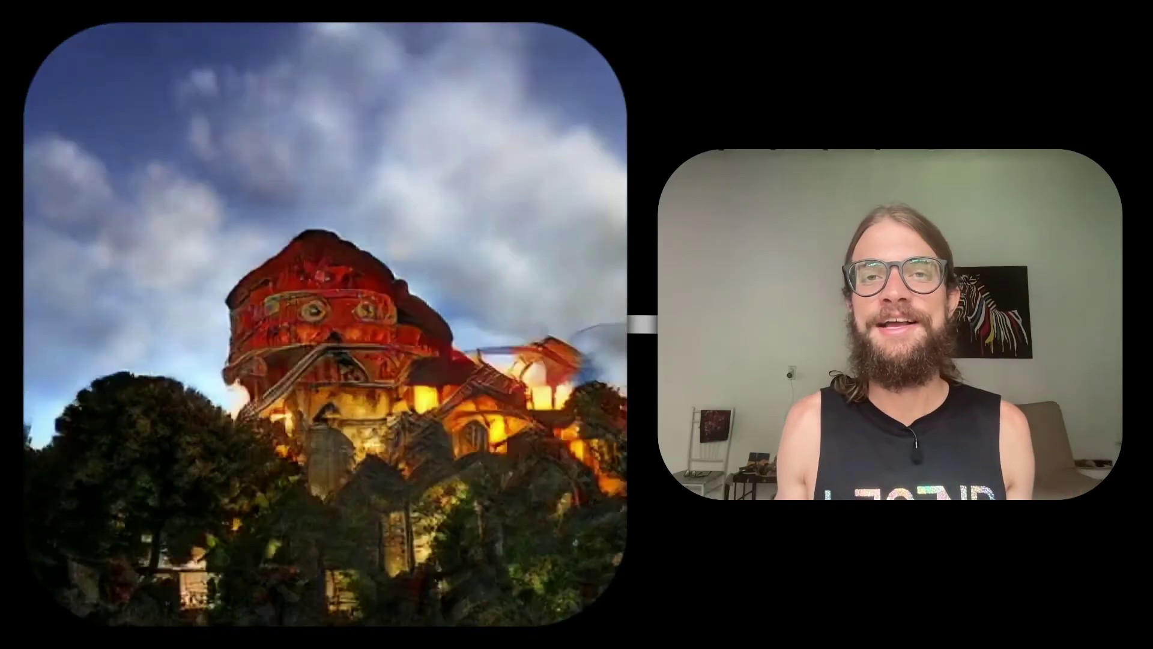